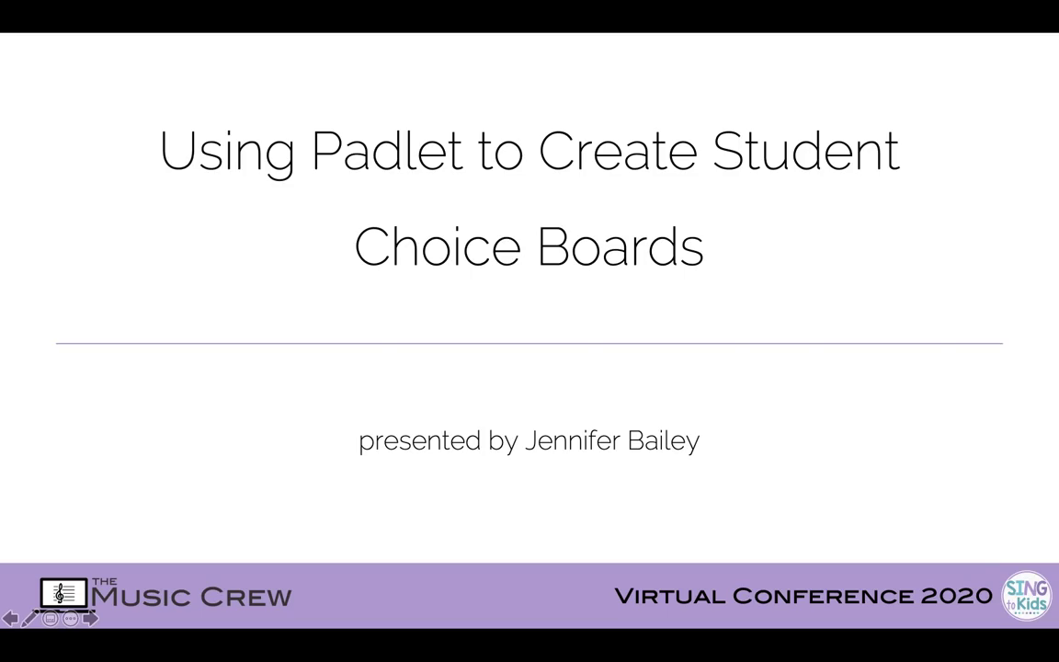
{"action": "key", "text": "Right"}
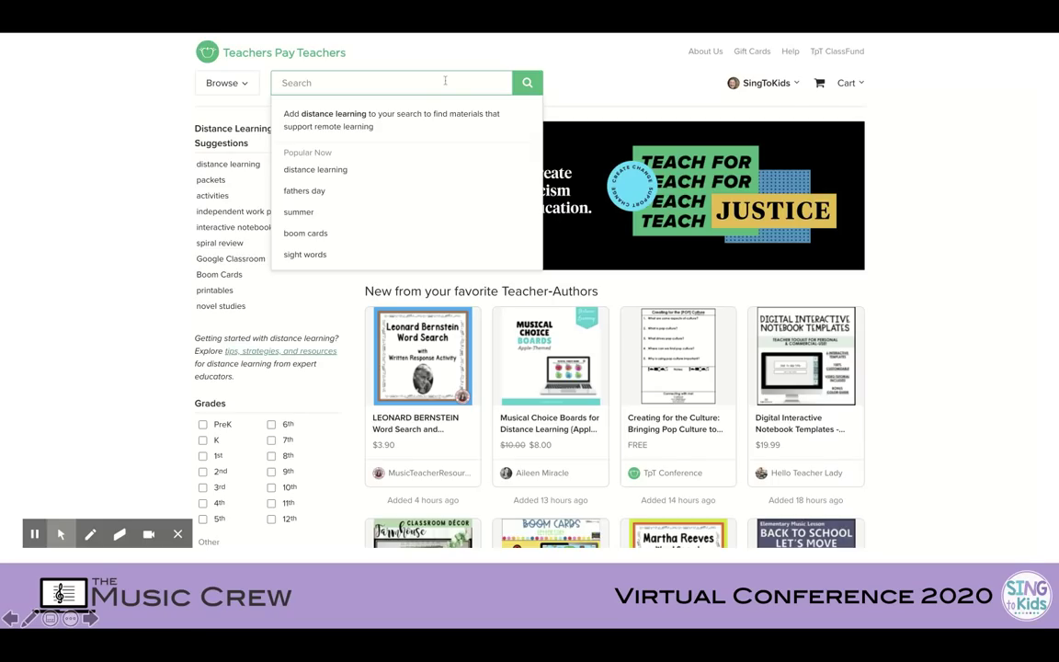
Search Teachers Pay Teachers for the SingToKids store and look through its products and categories
{"action": "type", "text": "Singtokids"}
{"action": "left_click", "coordinate": [337, 170]}
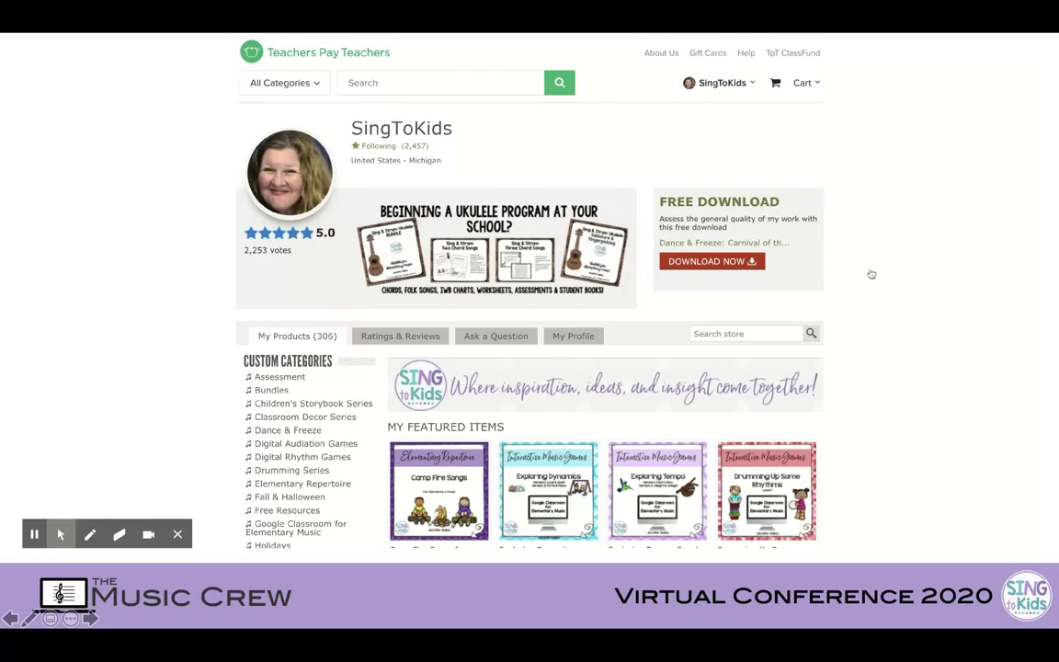
{"action": "scroll", "coordinate": [871, 274], "scroll_direction": "down", "scroll_amount": 5}
{"action": "scroll", "coordinate": [872, 274], "scroll_direction": "down", "scroll_amount": 12}
{"action": "scroll", "coordinate": [872, 274], "scroll_direction": "up", "scroll_amount": 15}
{"action": "scroll", "coordinate": [872, 273], "scroll_direction": "up", "scroll_amount": 5}
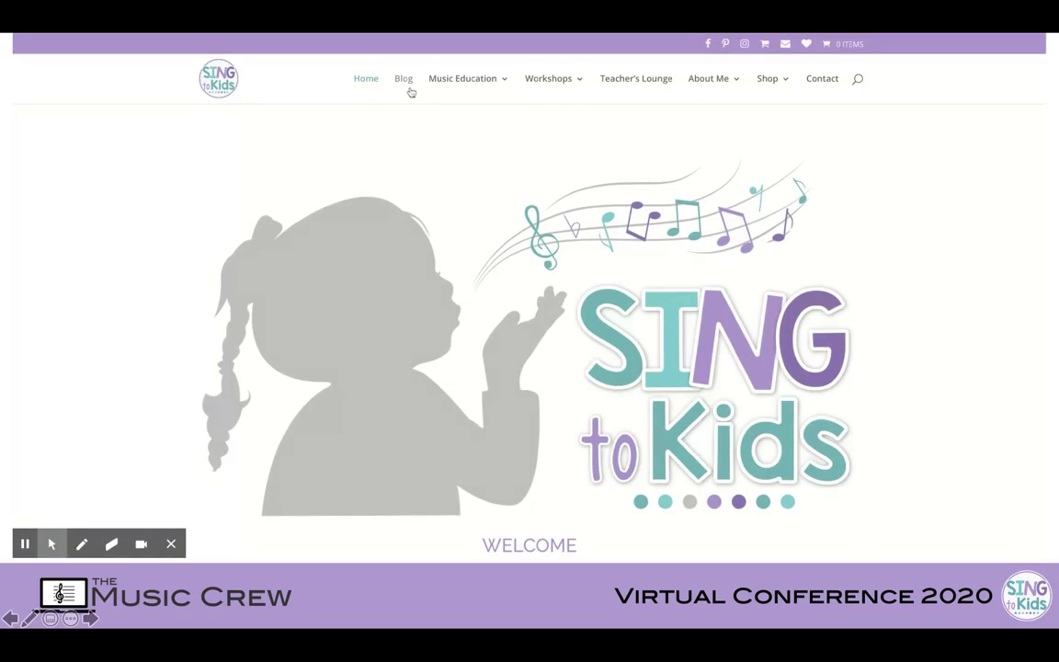
Open the blog on the Sing to Kids website and look through its posts
{"action": "left_click", "coordinate": [409, 89]}
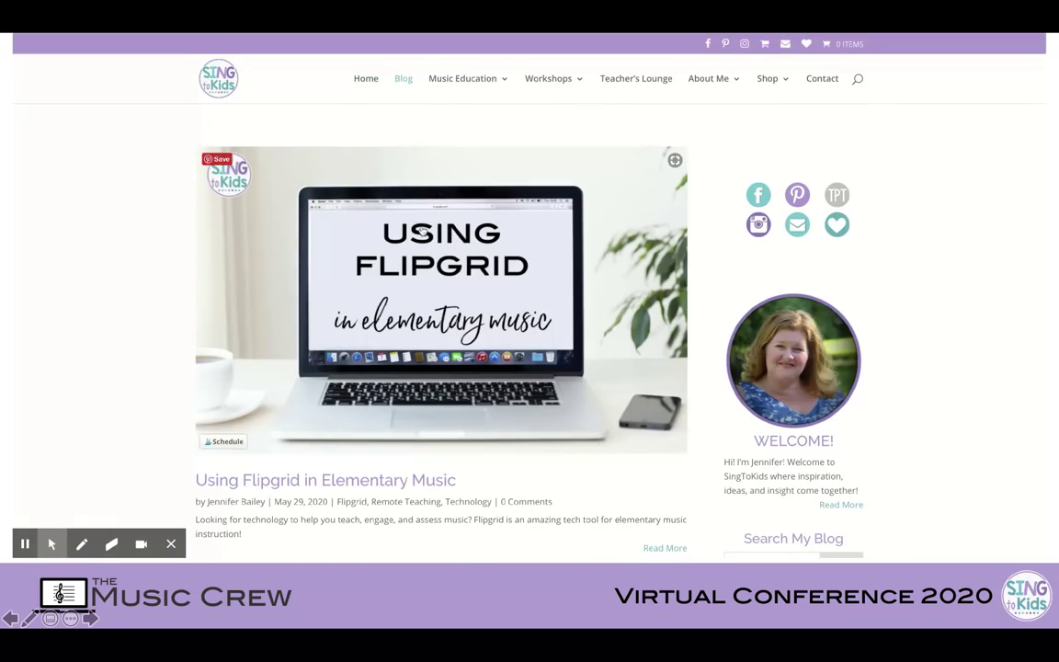
{"action": "scroll", "coordinate": [422, 237], "scroll_direction": "down", "scroll_amount": 5}
{"action": "scroll", "coordinate": [423, 237], "scroll_direction": "down", "scroll_amount": 10}
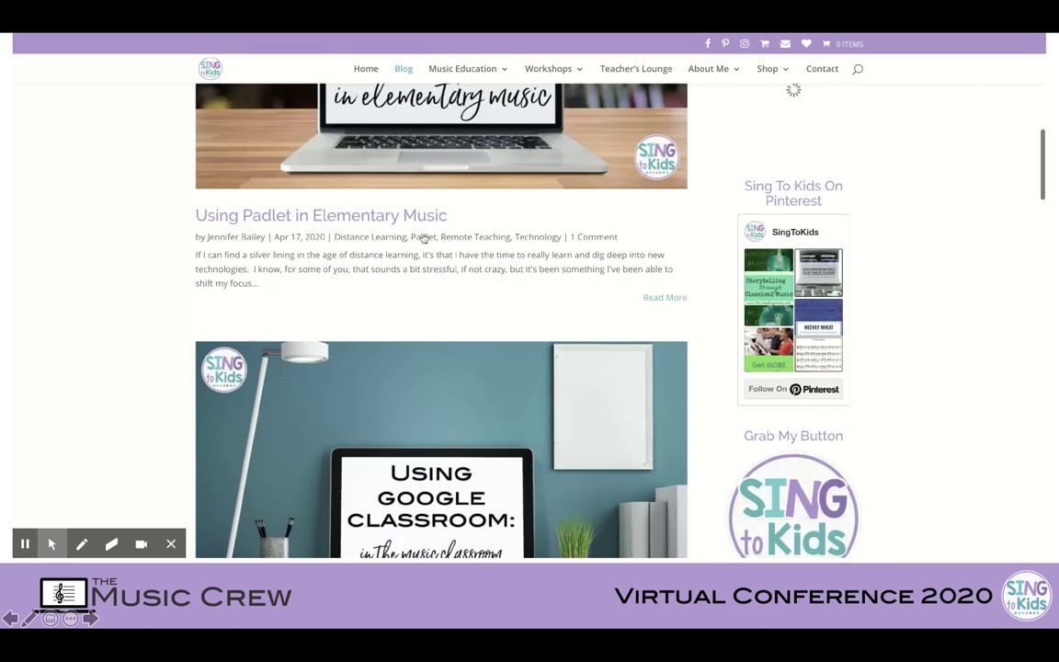
{"action": "scroll", "coordinate": [423, 237], "scroll_direction": "down", "scroll_amount": 4}
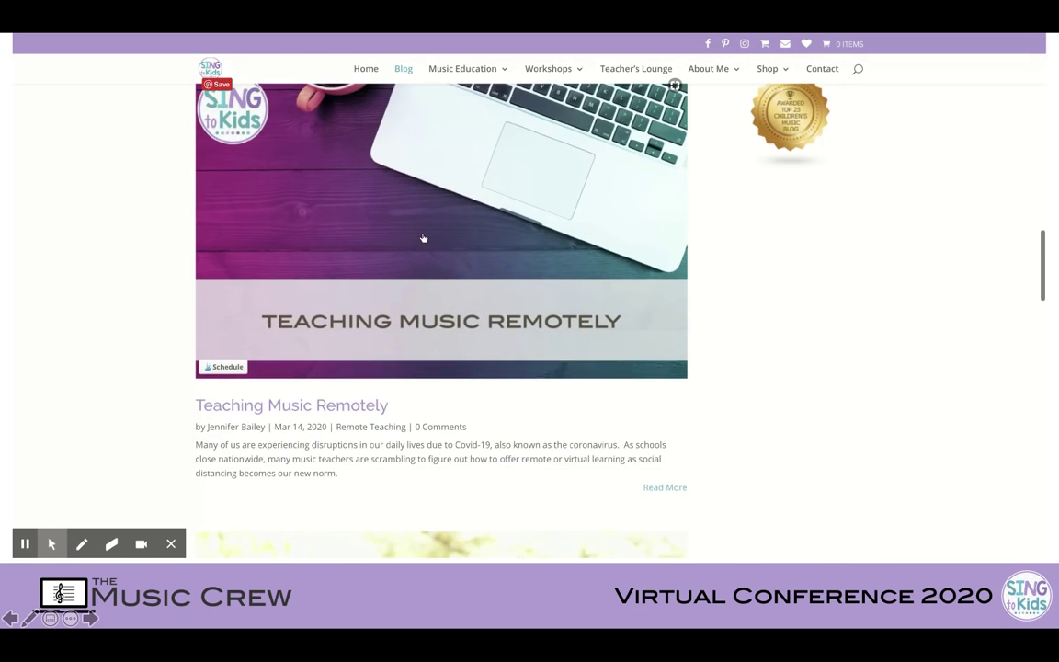
{"action": "scroll", "coordinate": [422, 237], "scroll_direction": "up", "scroll_amount": 13}
{"action": "scroll", "coordinate": [422, 238], "scroll_direction": "up", "scroll_amount": 5}
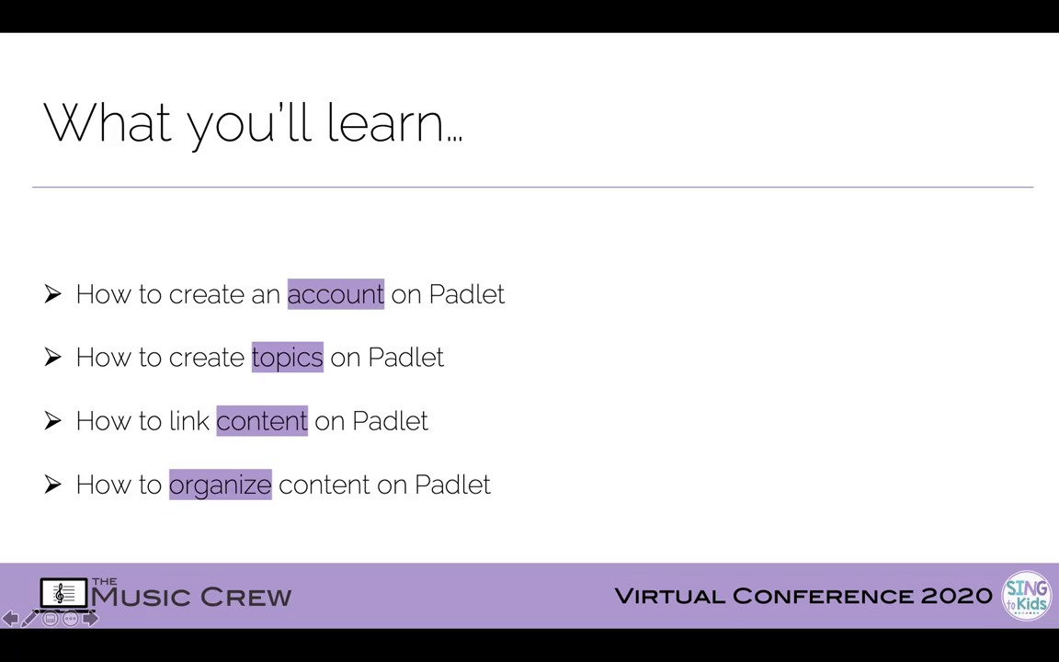
{"action": "key", "text": "Right"}
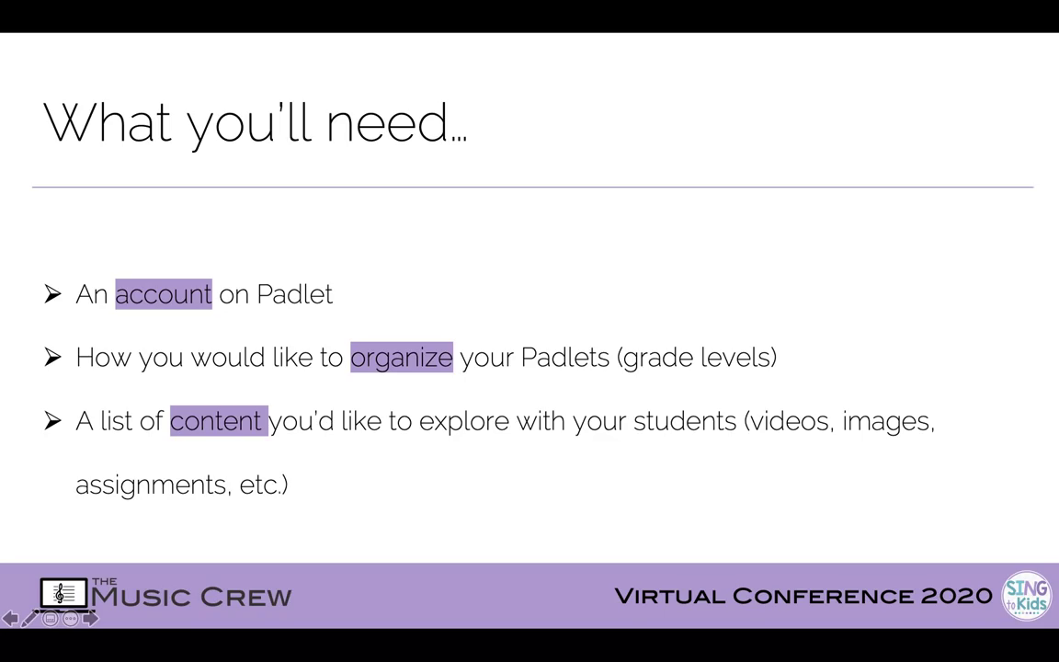
{"action": "key", "text": "Right"}
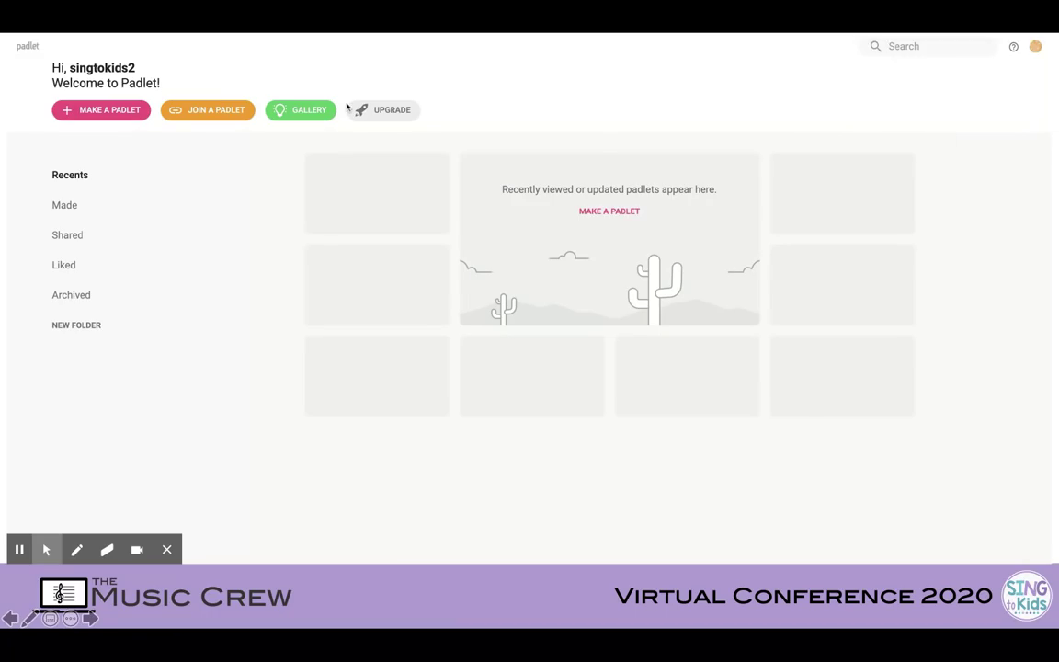
Make a new padlet from the blank Shelf layout
{"action": "left_click", "coordinate": [108, 112]}
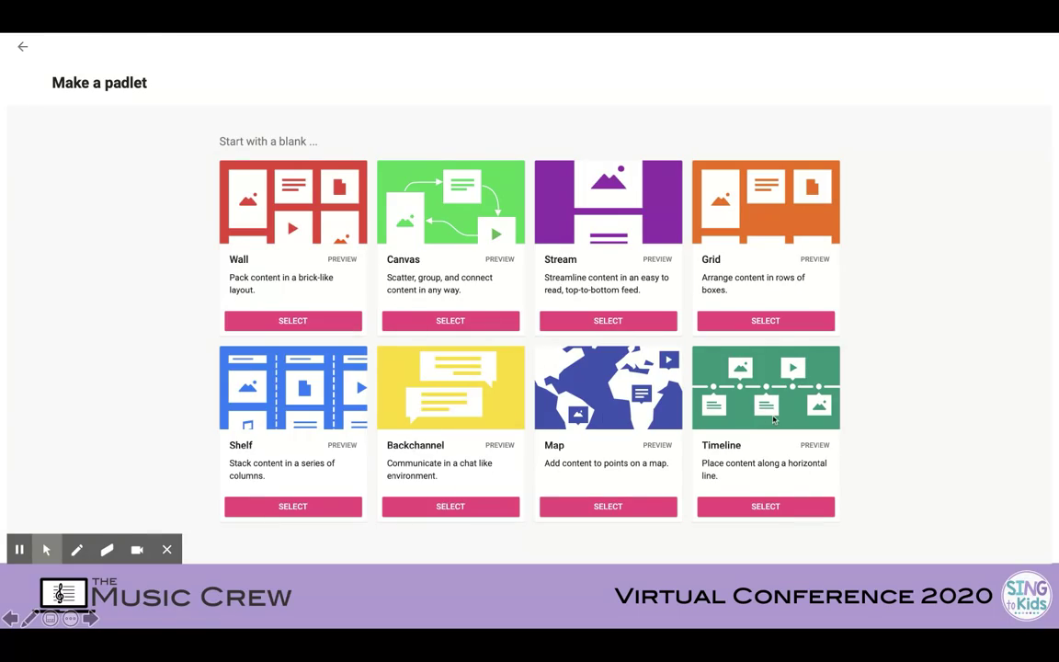
{"action": "scroll", "coordinate": [604, 418], "scroll_direction": "down", "scroll_amount": 1}
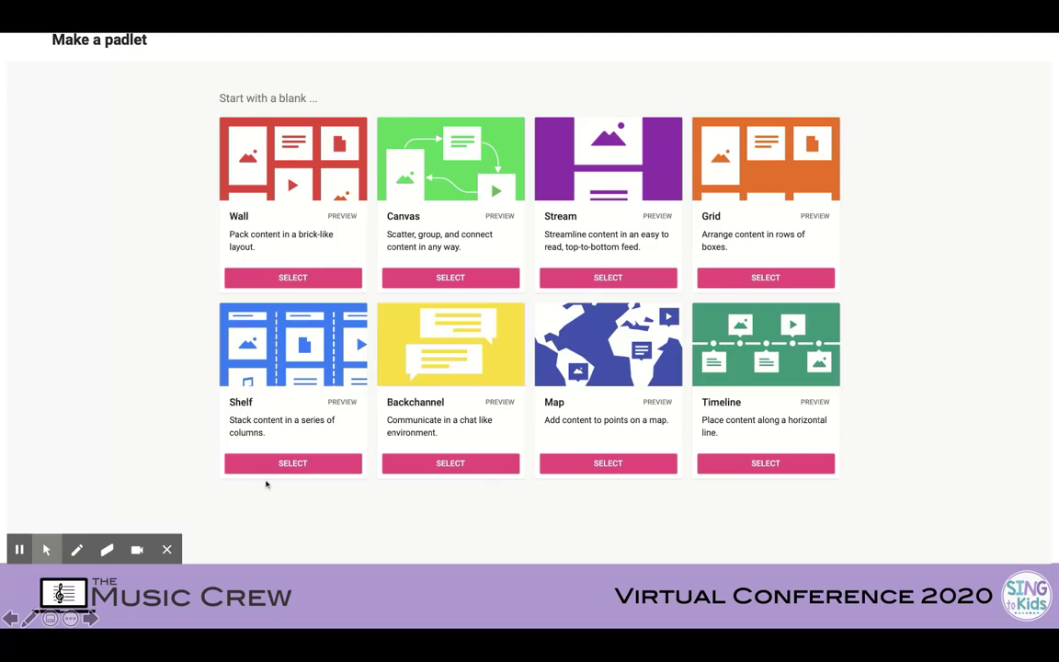
{"action": "left_click", "coordinate": [284, 463]}
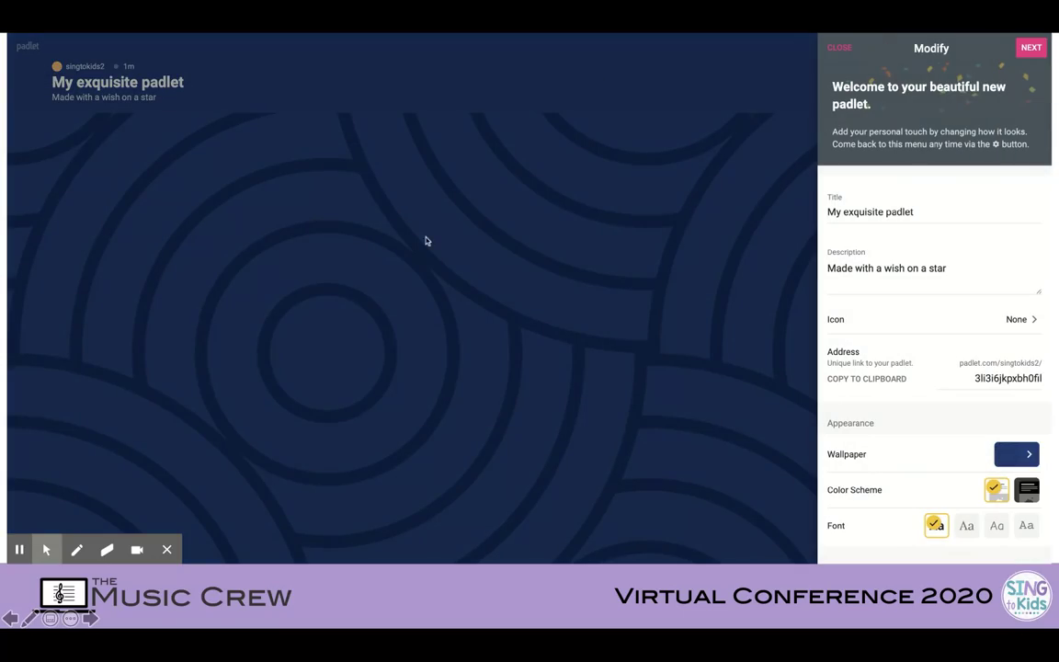
Title the new padlet "Elementary Music" and set its description to "Digital Choice Board"
{"action": "left_click_drag", "start_coordinate": [915, 211], "coordinate": [830, 210]}
{"action": "type", "text": "El"}
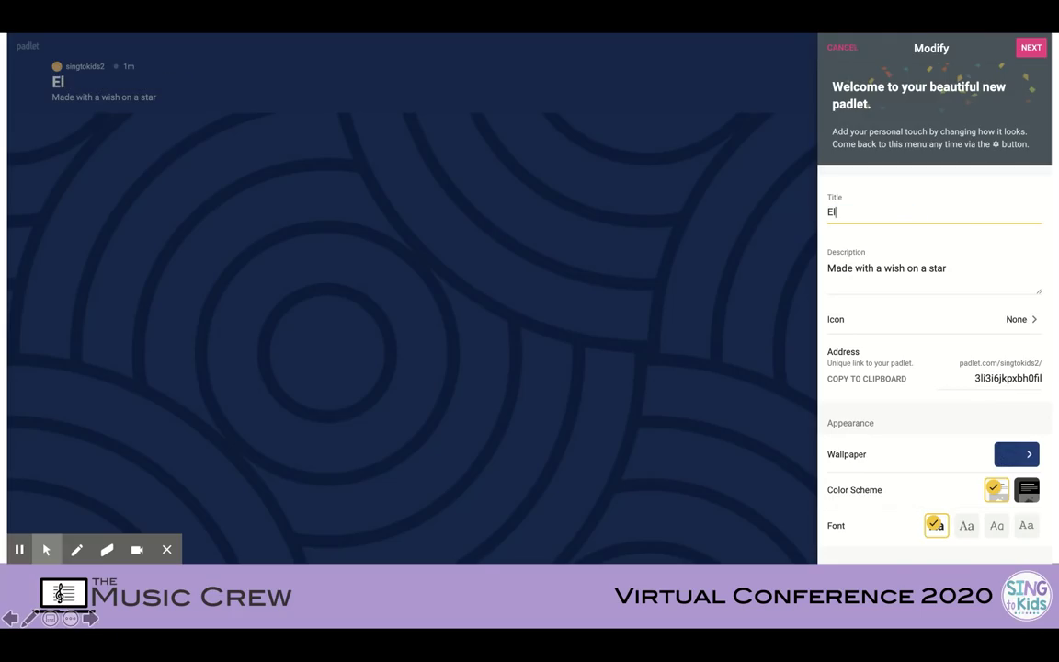
{"action": "type", "text": "ementary Music"}
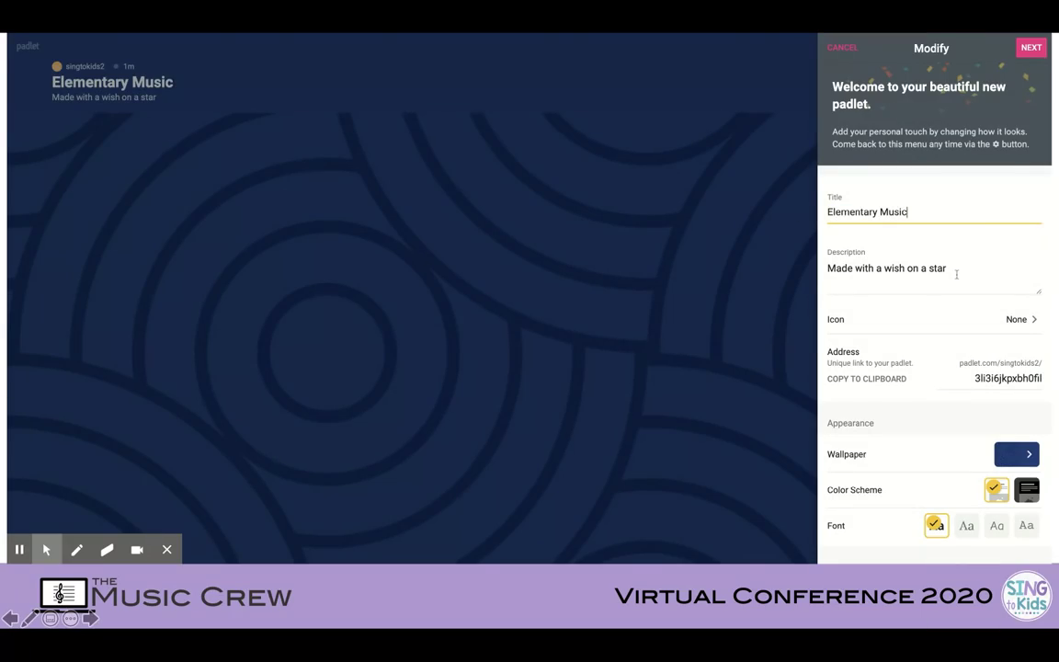
{"action": "left_click_drag", "start_coordinate": [956, 272], "coordinate": [820, 267]}
{"action": "type", "text": "D"}
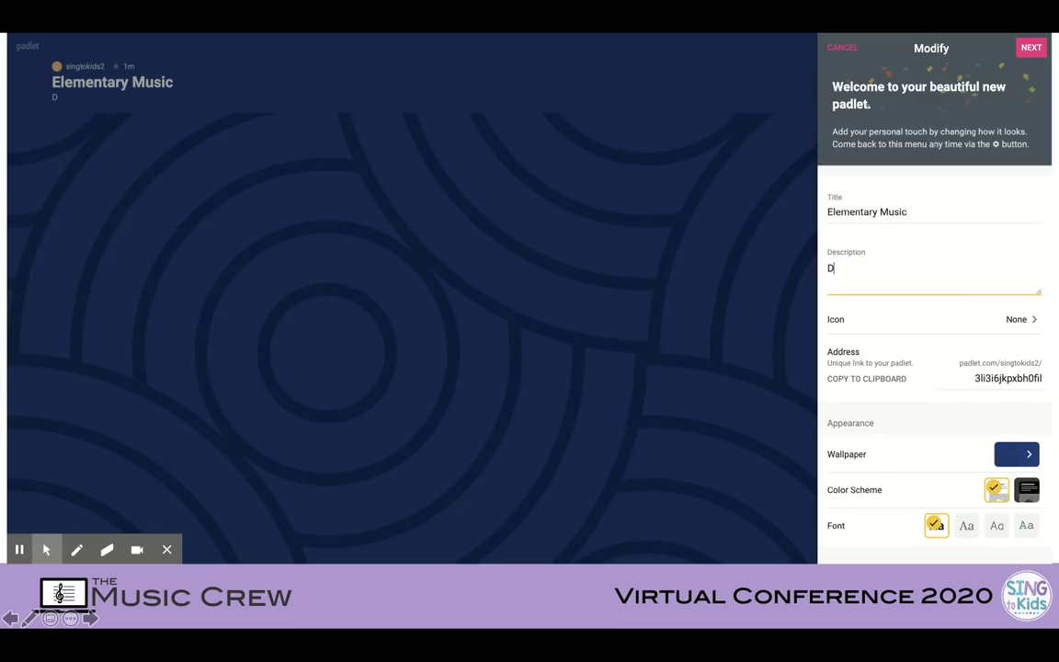
{"action": "type", "text": "igital Choi"}
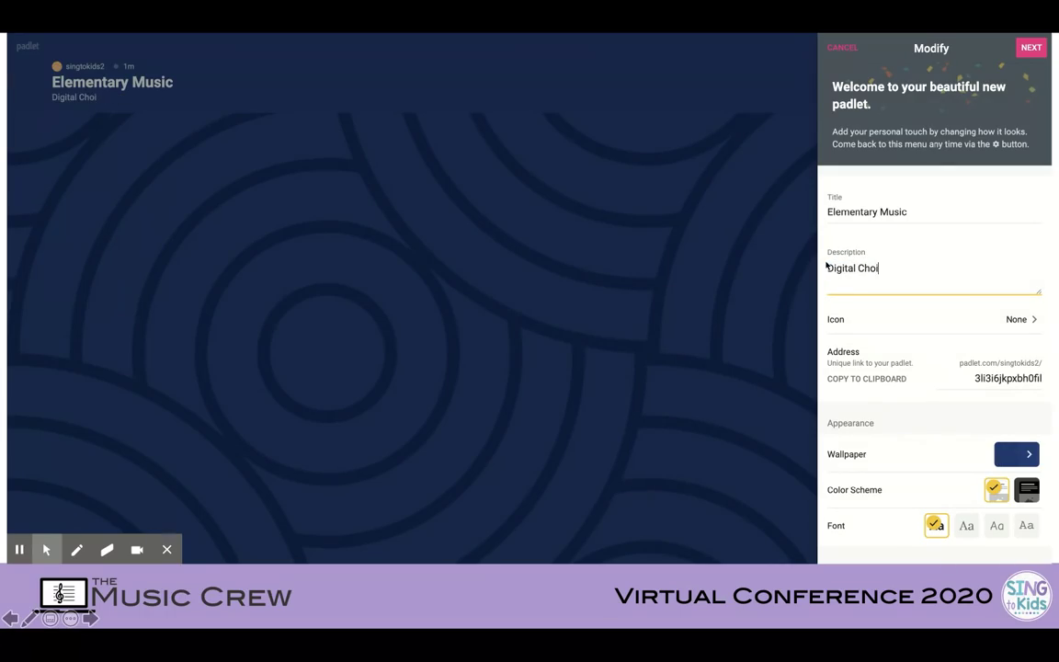
{"action": "type", "text": "ce Board"}
Set the padlet's icon to the three music notes emoji from the Symbols category
{"action": "left_click", "coordinate": [1014, 321]}
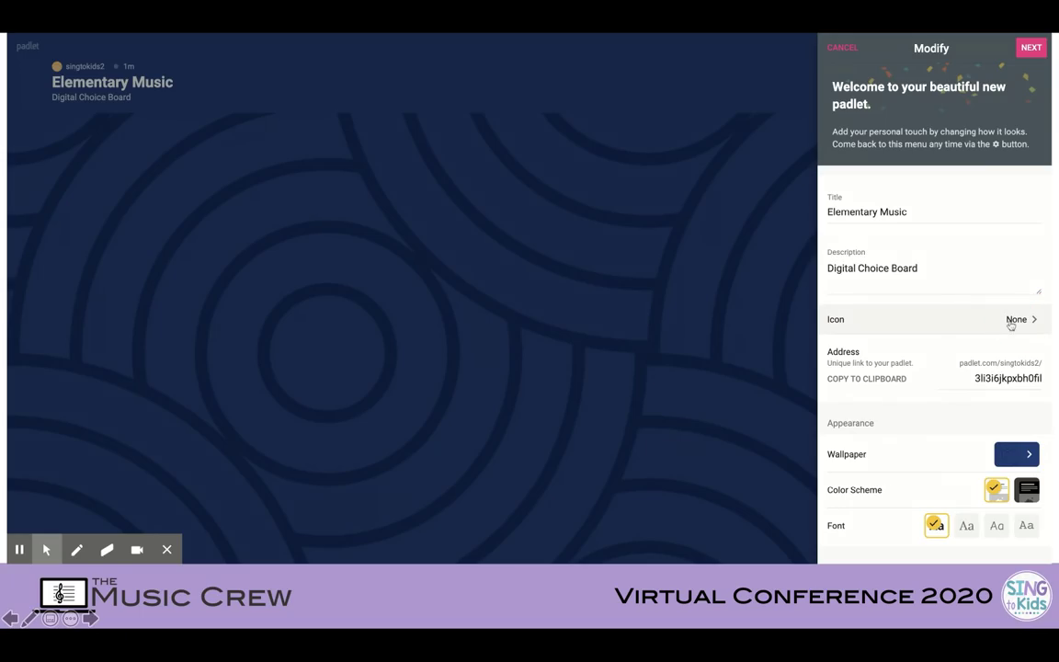
{"action": "scroll", "coordinate": [982, 296], "scroll_direction": "down", "scroll_amount": 2}
{"action": "scroll", "coordinate": [982, 296], "scroll_direction": "down", "scroll_amount": 8}
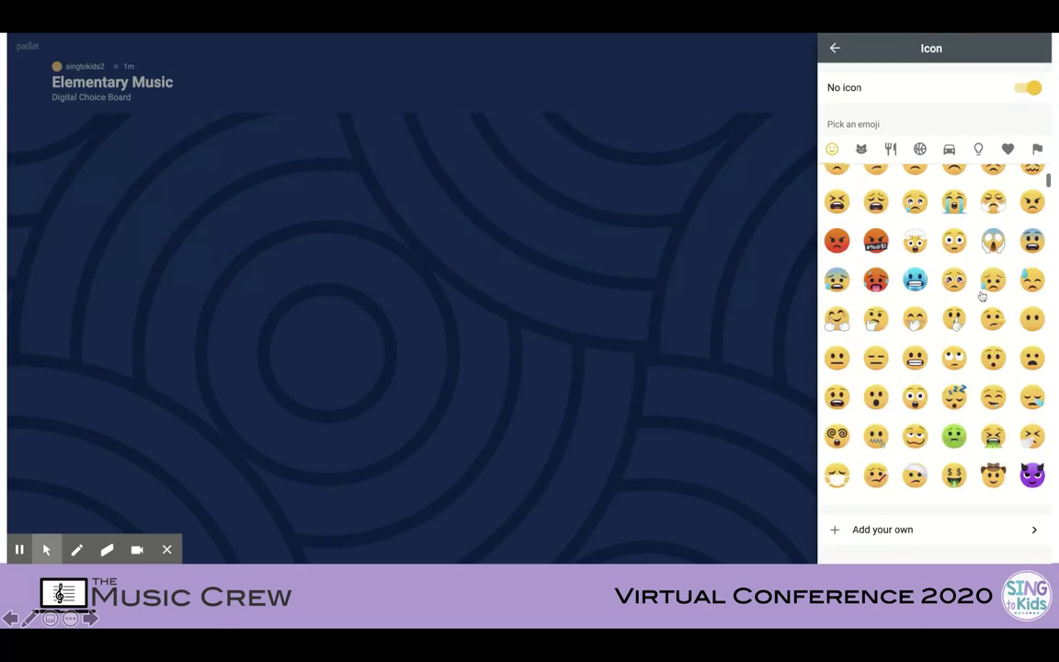
{"action": "scroll", "coordinate": [982, 294], "scroll_direction": "down", "scroll_amount": 10}
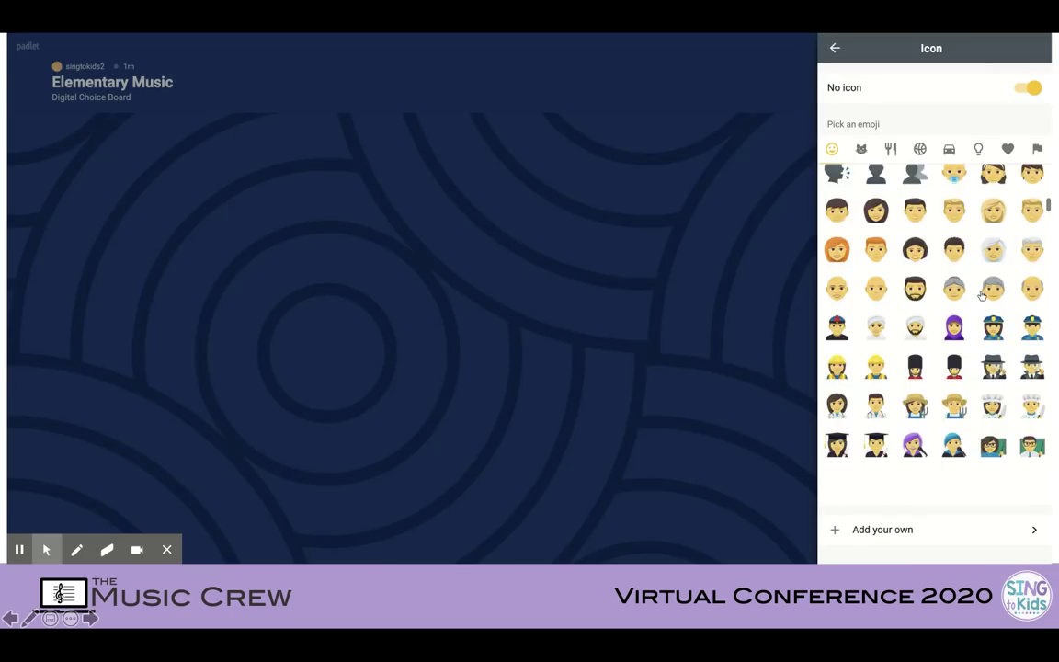
{"action": "scroll", "coordinate": [982, 295], "scroll_direction": "down", "scroll_amount": 3}
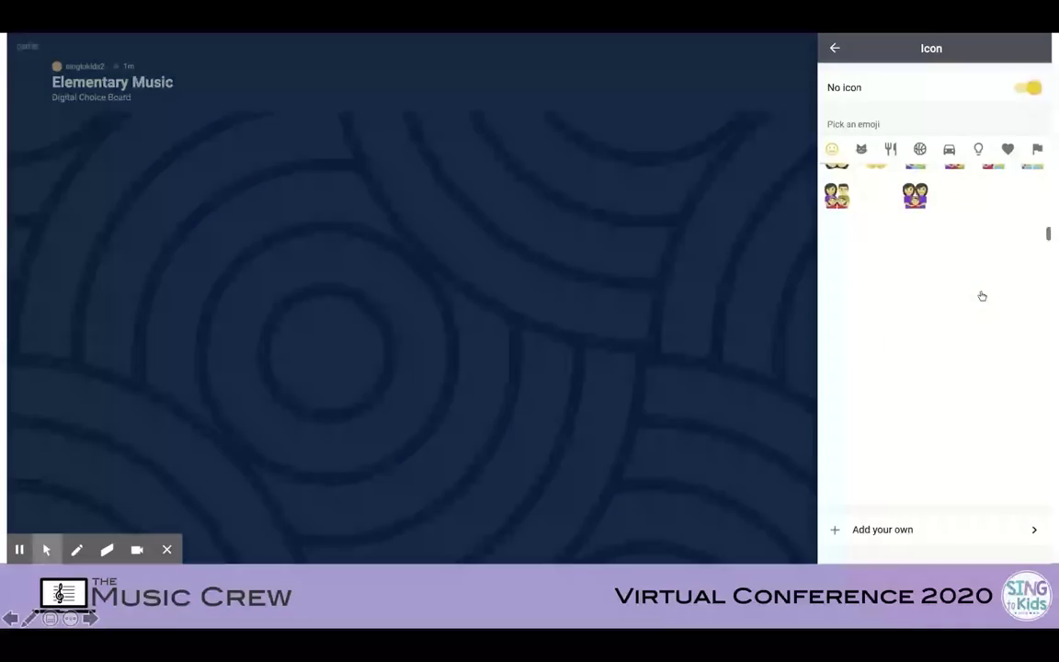
{"action": "scroll", "coordinate": [982, 296], "scroll_direction": "down", "scroll_amount": 3}
{"action": "scroll", "coordinate": [982, 295], "scroll_direction": "down", "scroll_amount": 15}
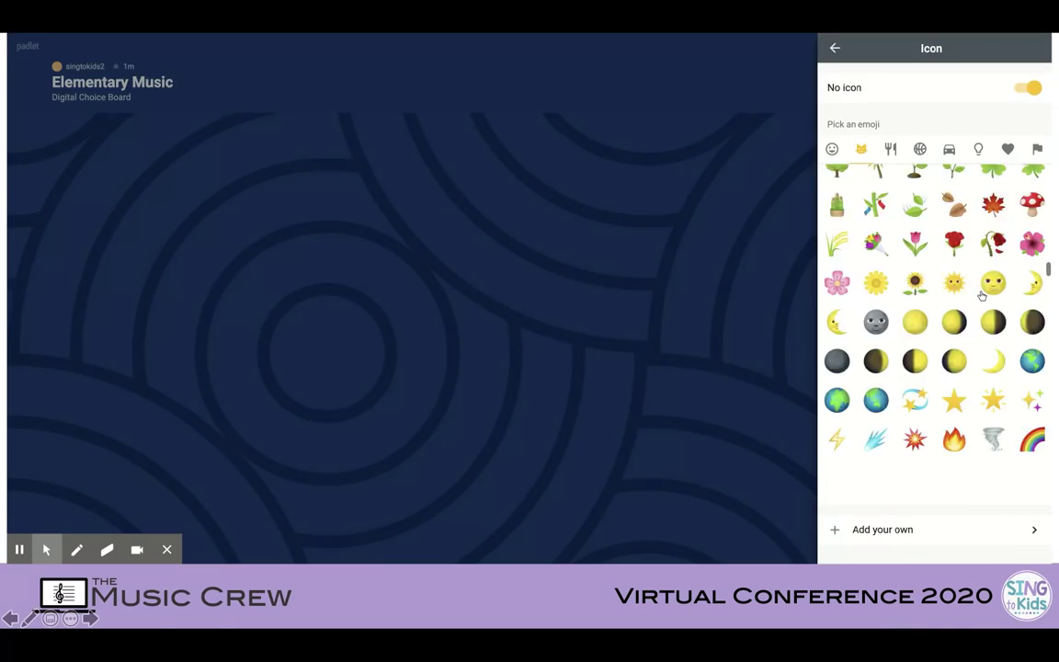
{"action": "scroll", "coordinate": [982, 295], "scroll_direction": "down", "scroll_amount": 5}
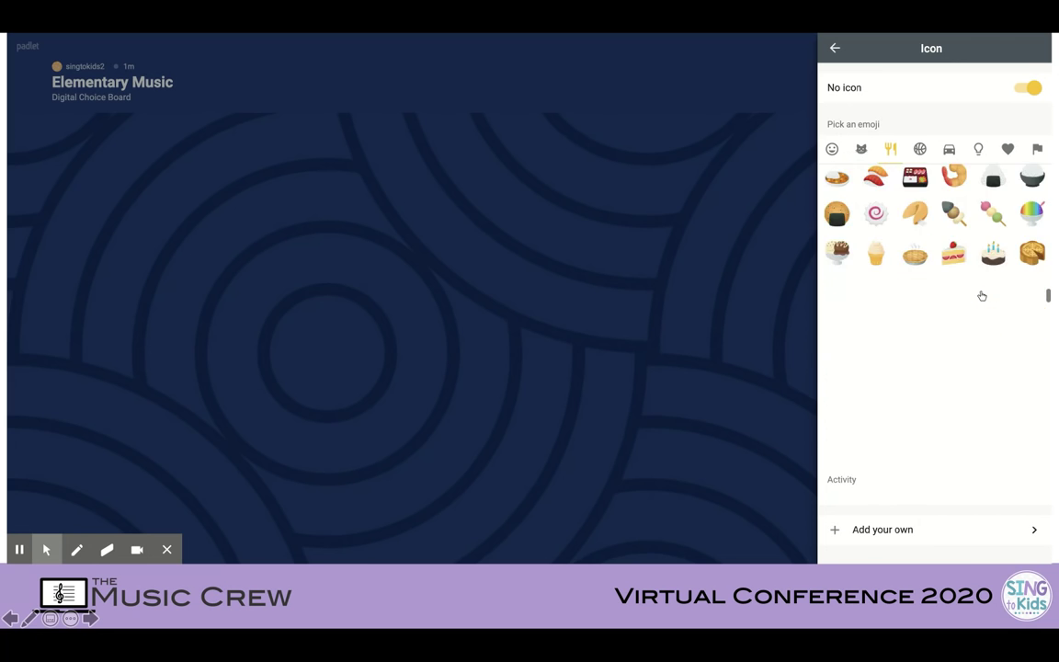
{"action": "scroll", "coordinate": [981, 294], "scroll_direction": "down", "scroll_amount": 5}
{"action": "scroll", "coordinate": [982, 292], "scroll_direction": "down", "scroll_amount": 4}
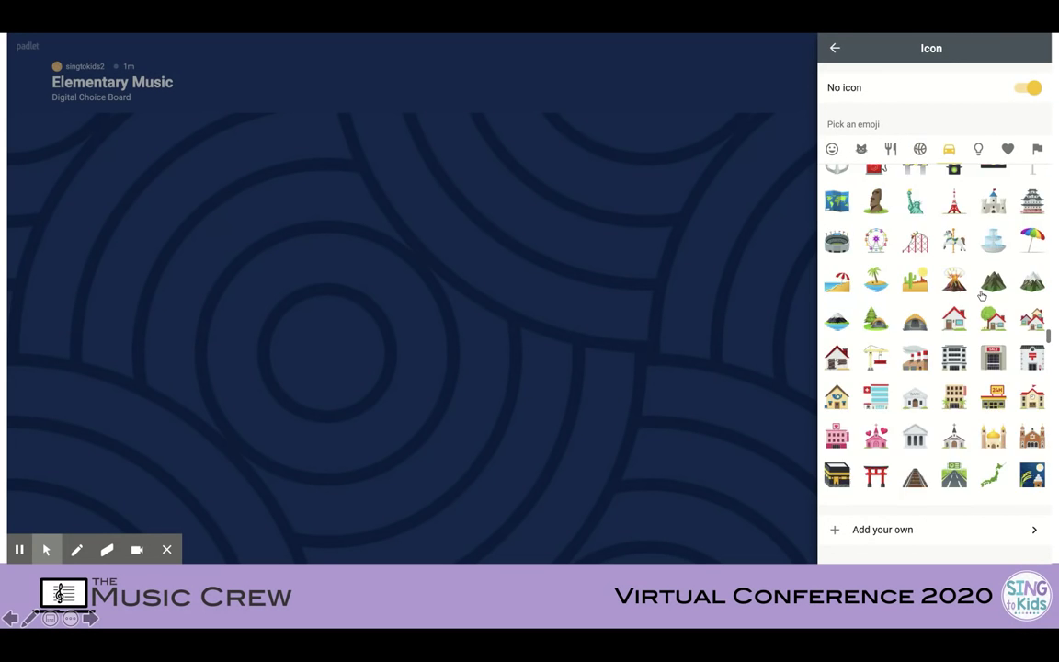
{"action": "scroll", "coordinate": [982, 295], "scroll_direction": "down", "scroll_amount": 8}
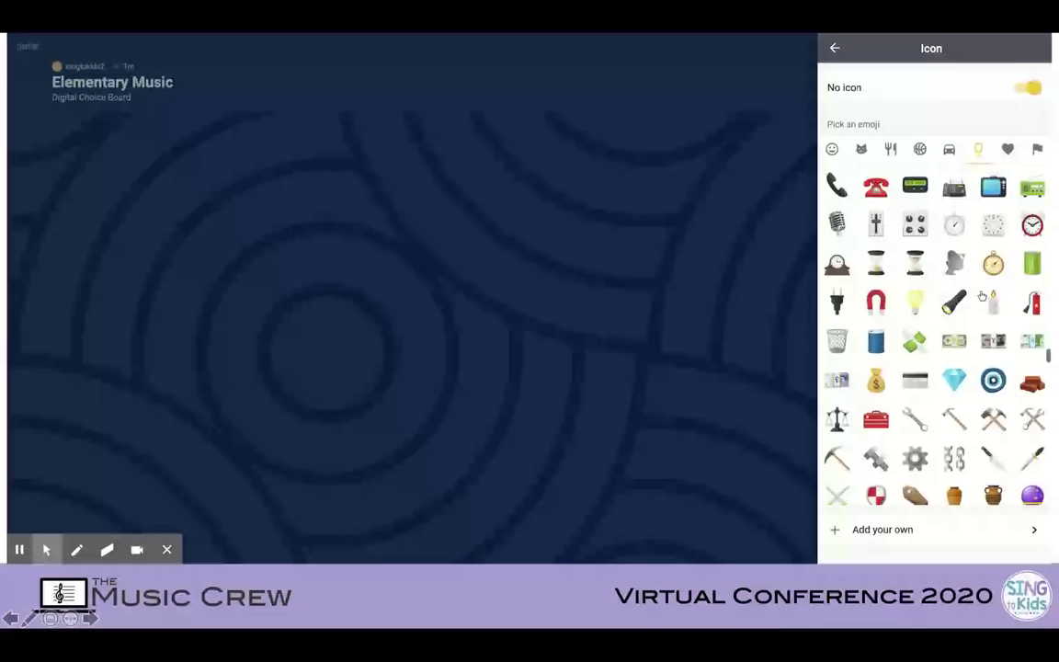
{"action": "scroll", "coordinate": [982, 295], "scroll_direction": "down", "scroll_amount": 10}
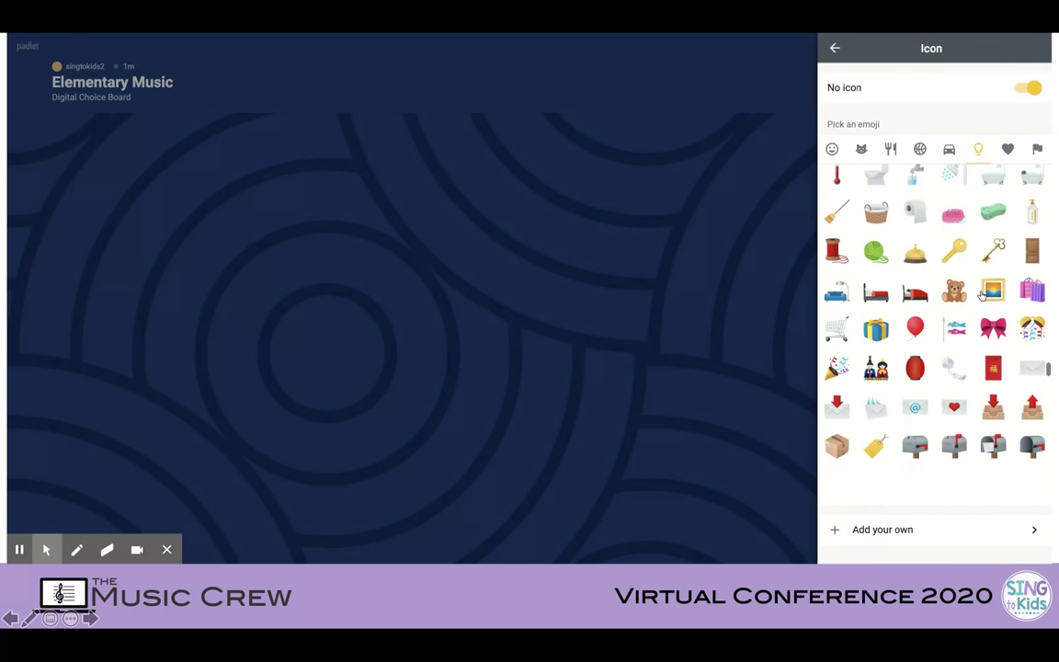
{"action": "scroll", "coordinate": [981, 295], "scroll_direction": "down", "scroll_amount": 10}
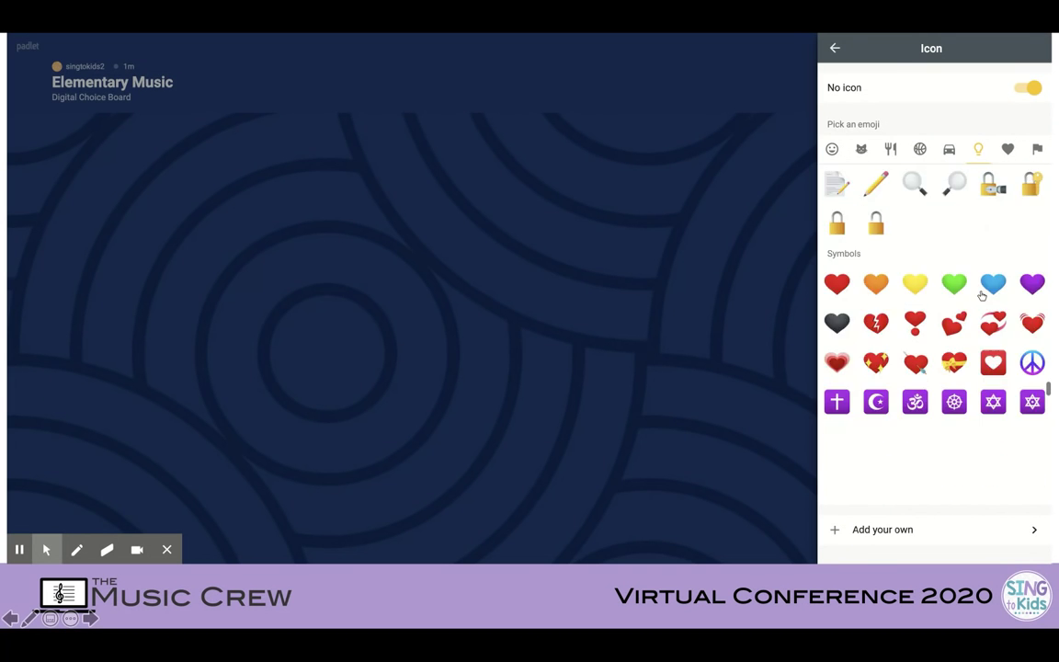
{"action": "scroll", "coordinate": [981, 295], "scroll_direction": "down", "scroll_amount": 8}
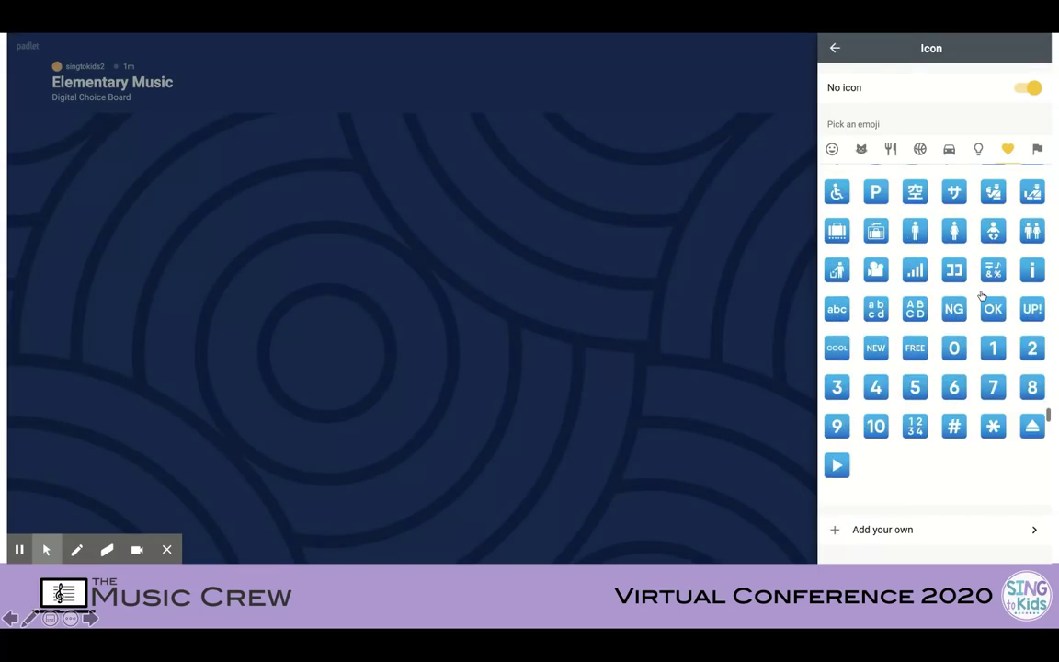
{"action": "scroll", "coordinate": [982, 295], "scroll_direction": "down", "scroll_amount": 5}
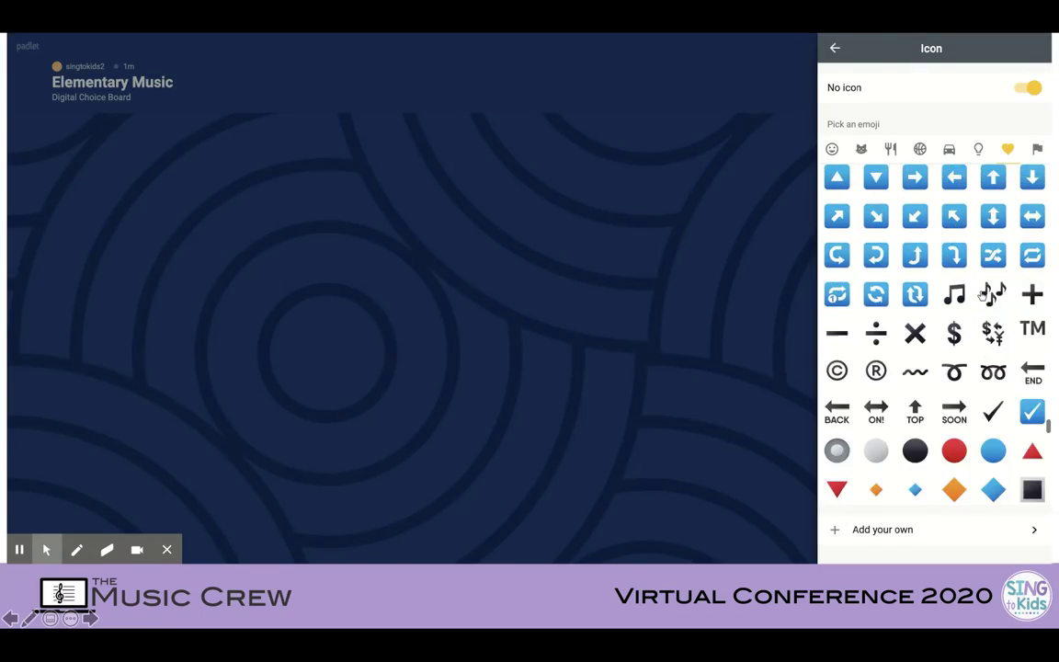
{"action": "left_click", "coordinate": [993, 174]}
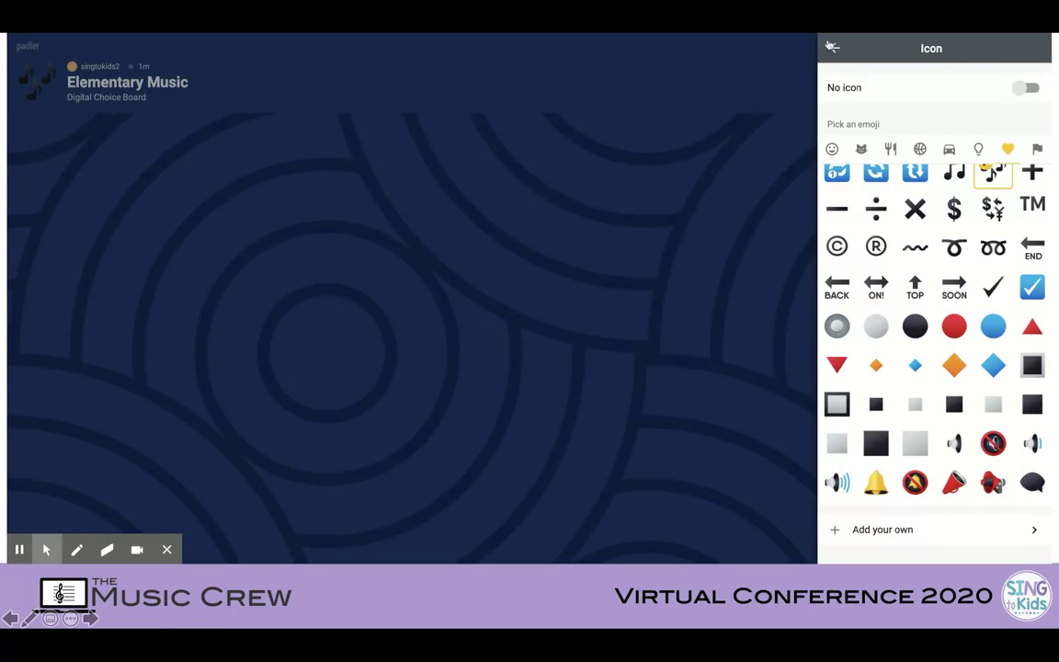
{"action": "left_click", "coordinate": [835, 48]}
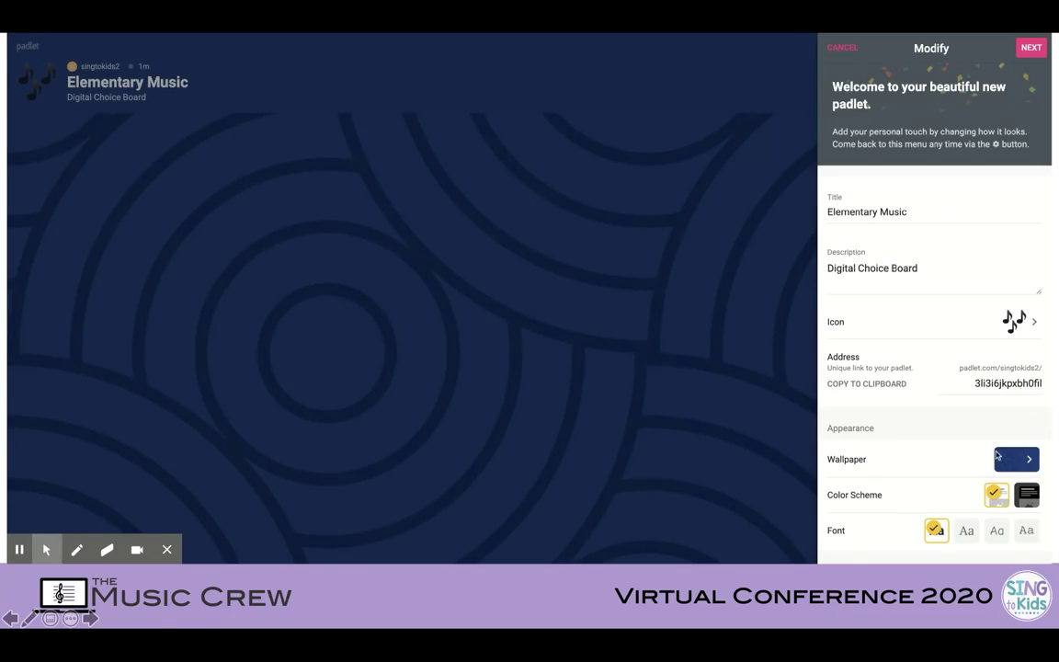
Change the padlet's wallpaper to the light purple solid color
{"action": "left_click", "coordinate": [1024, 461]}
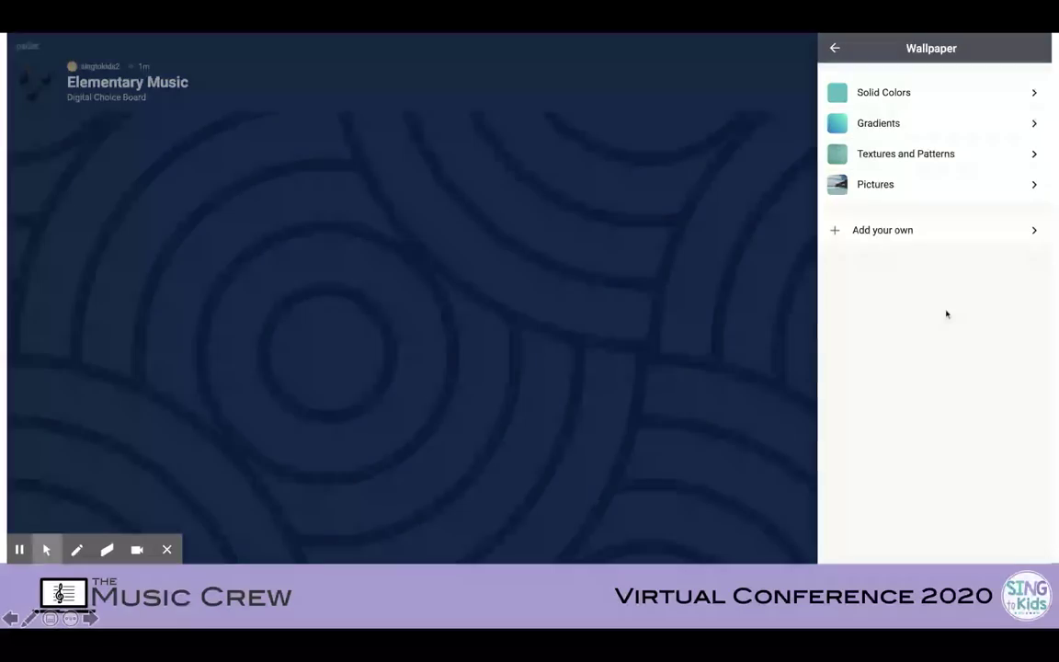
{"action": "left_click", "coordinate": [933, 92]}
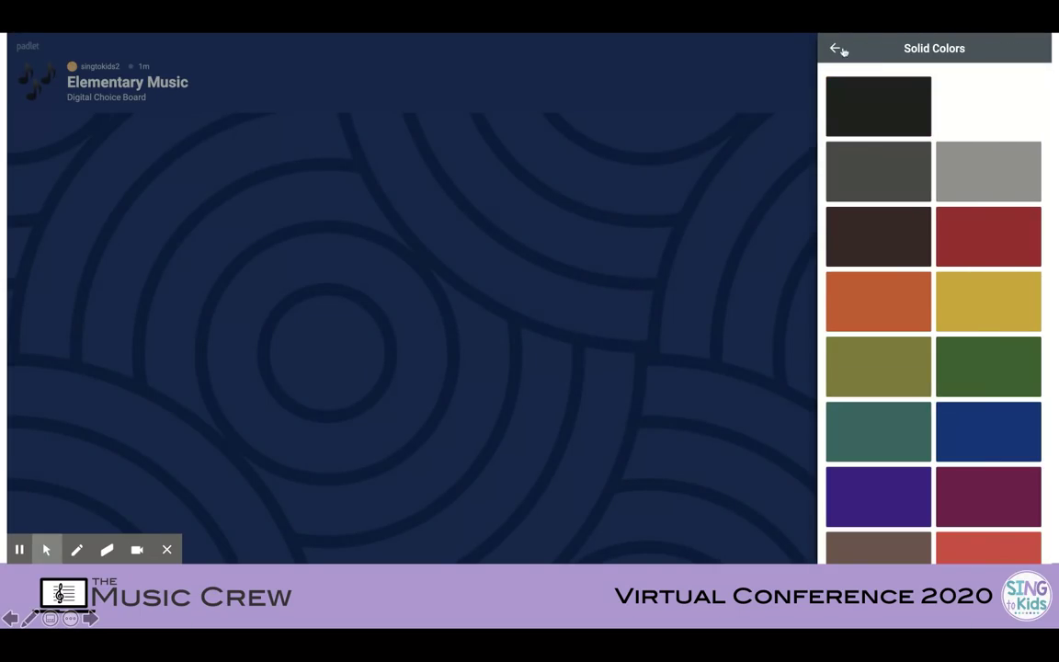
{"action": "scroll", "coordinate": [905, 482], "scroll_direction": "down", "scroll_amount": 4}
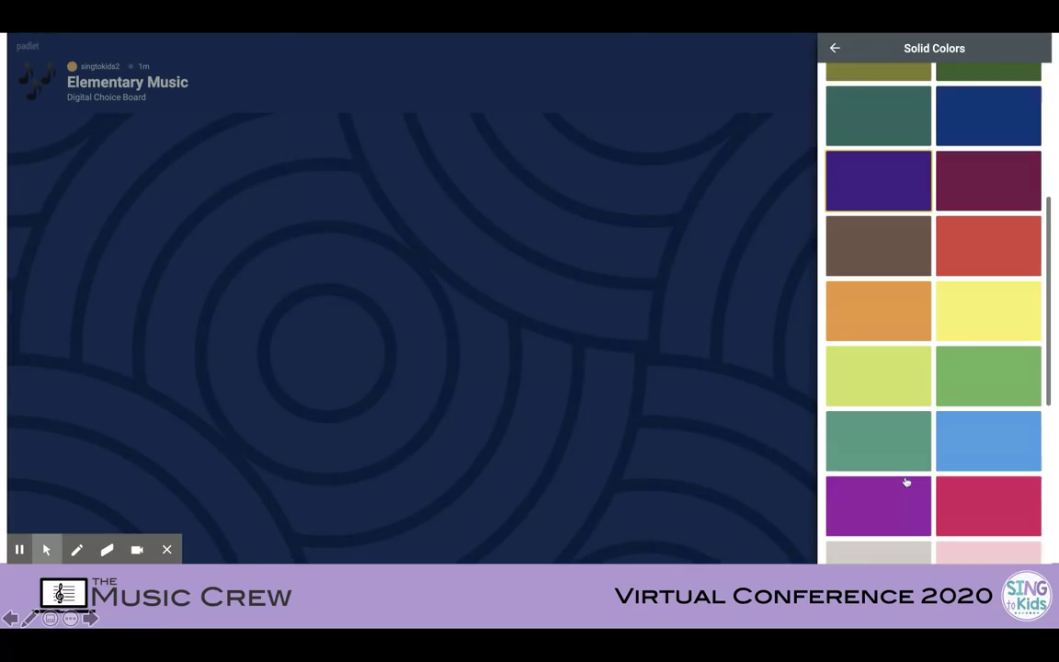
{"action": "scroll", "coordinate": [906, 482], "scroll_direction": "down", "scroll_amount": 3}
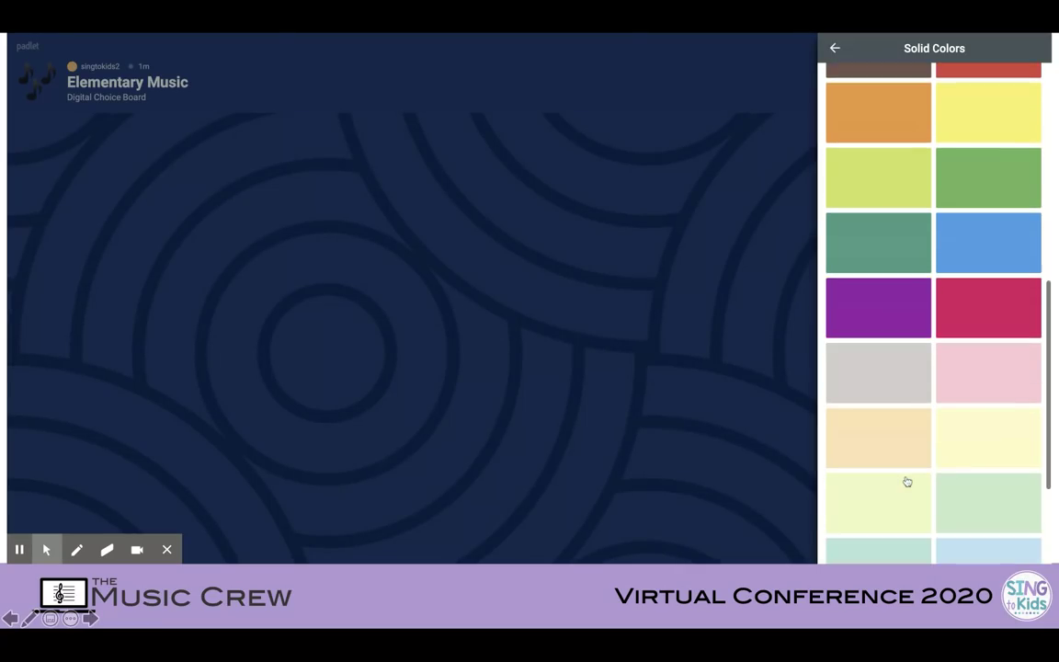
{"action": "scroll", "coordinate": [906, 481], "scroll_direction": "down", "scroll_amount": 1}
{"action": "left_click", "coordinate": [900, 460]}
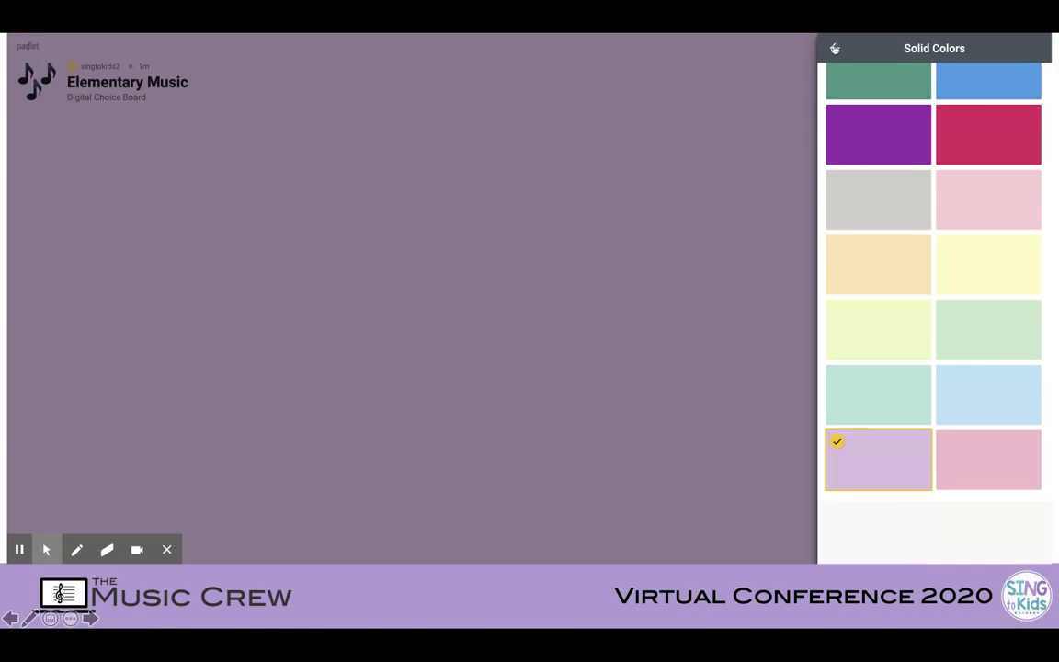
Try the pale yellow and pale lime solid-color wallpapers, then reselect the light purple one
{"action": "left_click", "coordinate": [973, 265]}
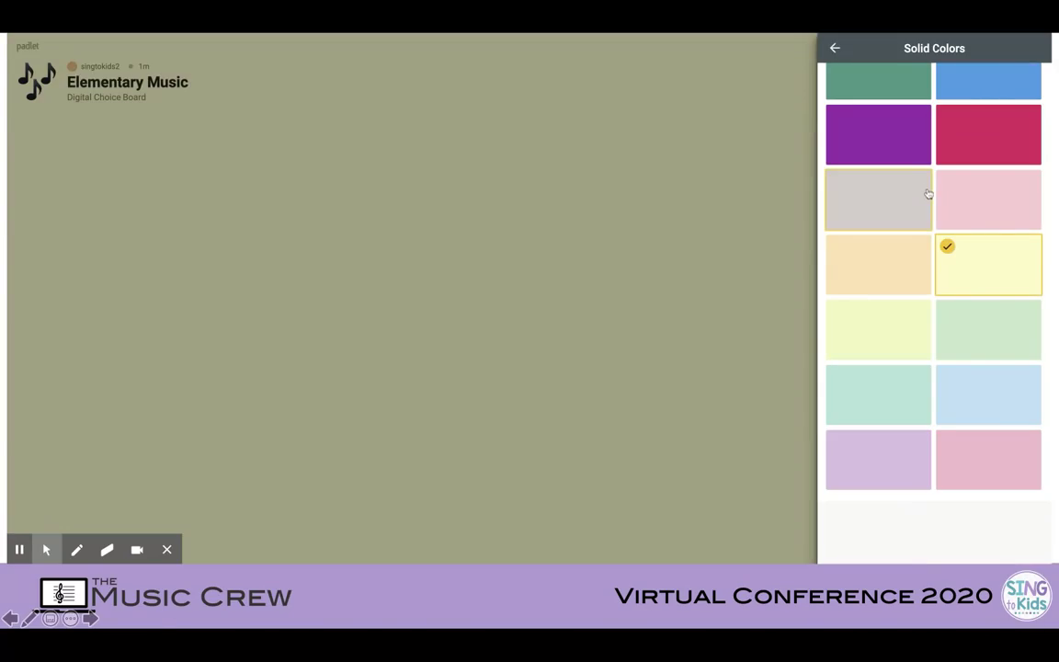
{"action": "left_click", "coordinate": [877, 345]}
{"action": "left_click", "coordinate": [885, 446]}
{"action": "left_click", "coordinate": [835, 48]}
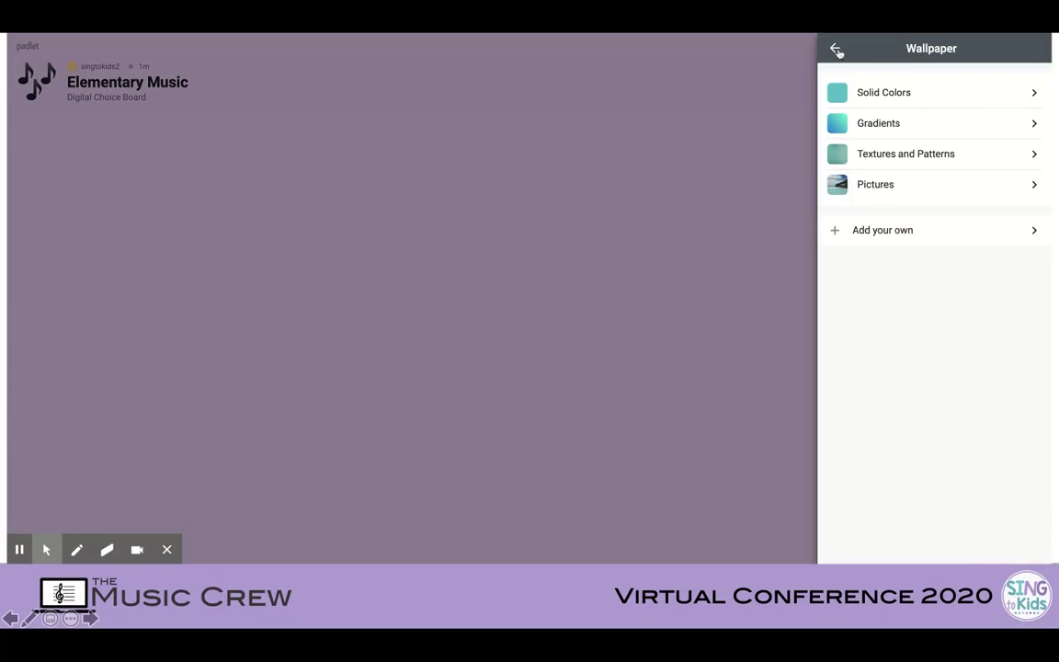
Browse the picture wallpapers and return to the padlet's settings, keeping the unsaved changes
{"action": "left_click", "coordinate": [880, 185]}
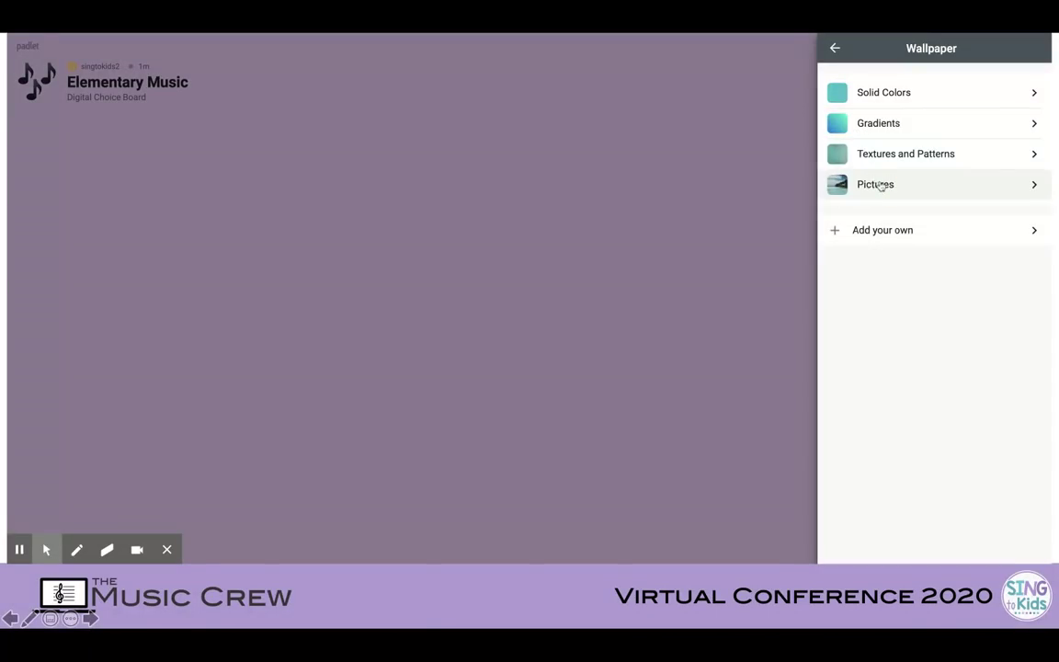
{"action": "scroll", "coordinate": [879, 185], "scroll_direction": "down", "scroll_amount": 3}
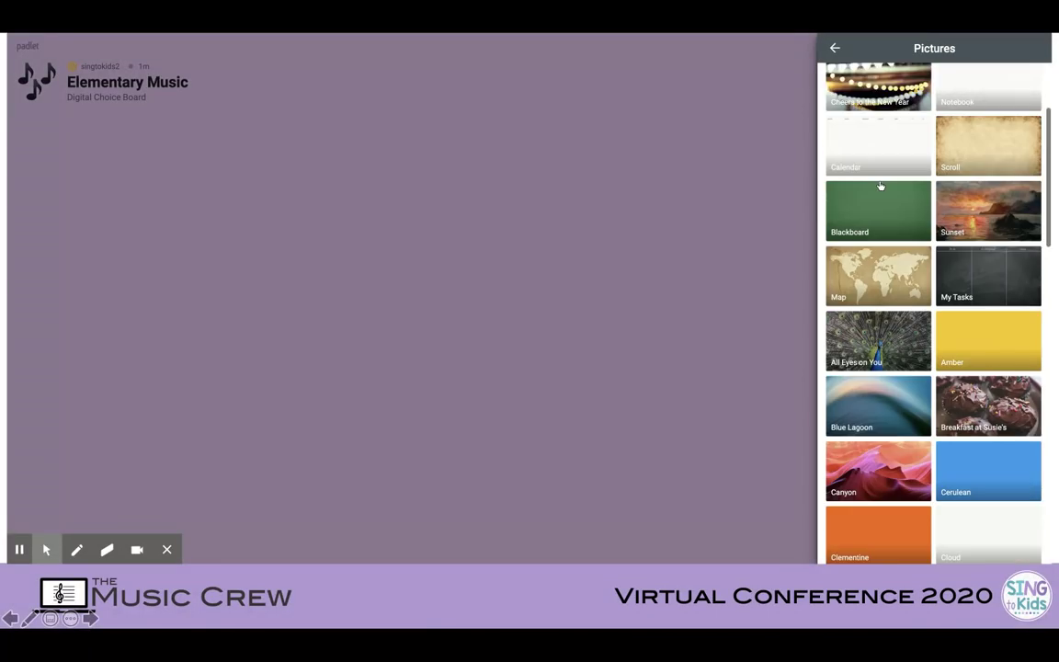
{"action": "scroll", "coordinate": [880, 186], "scroll_direction": "up", "scroll_amount": 1}
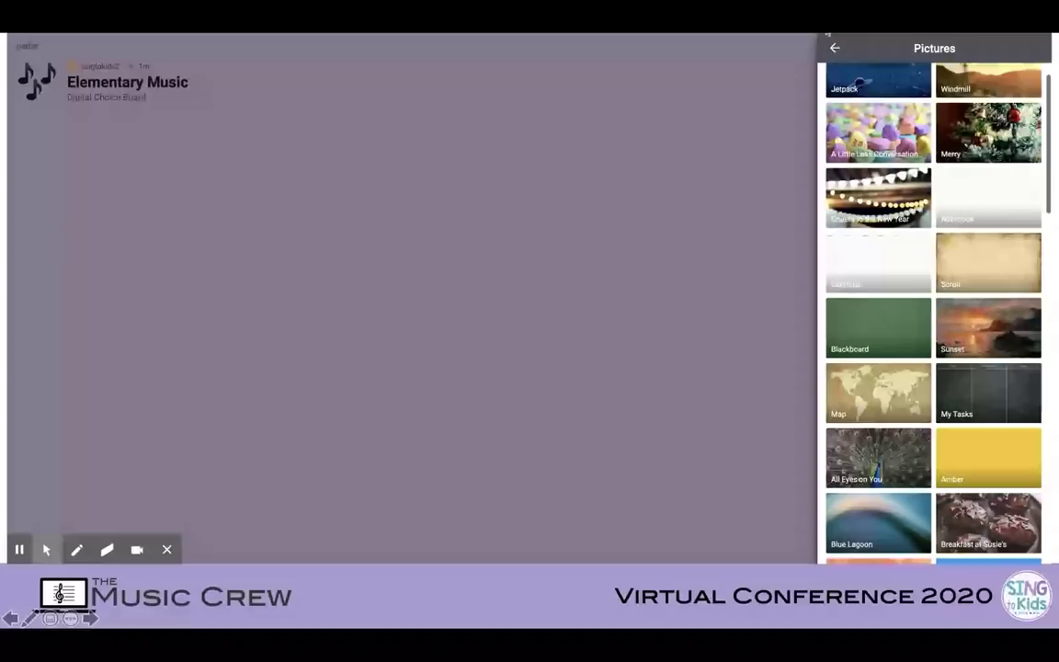
{"action": "left_click", "coordinate": [835, 48]}
{"action": "left_click", "coordinate": [747, 147]}
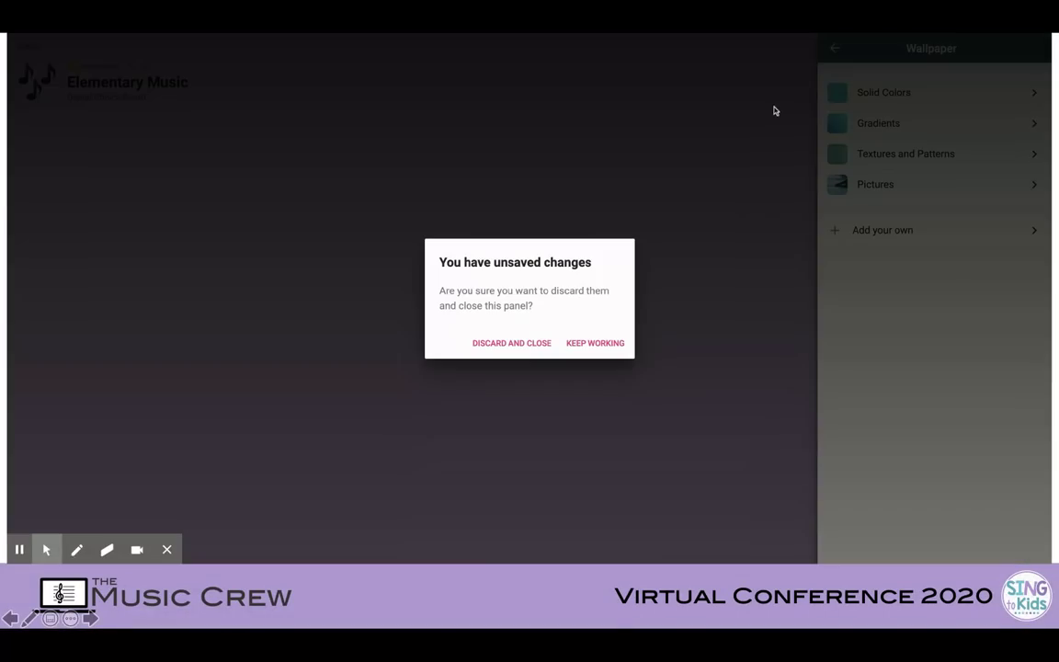
{"action": "left_click", "coordinate": [599, 341]}
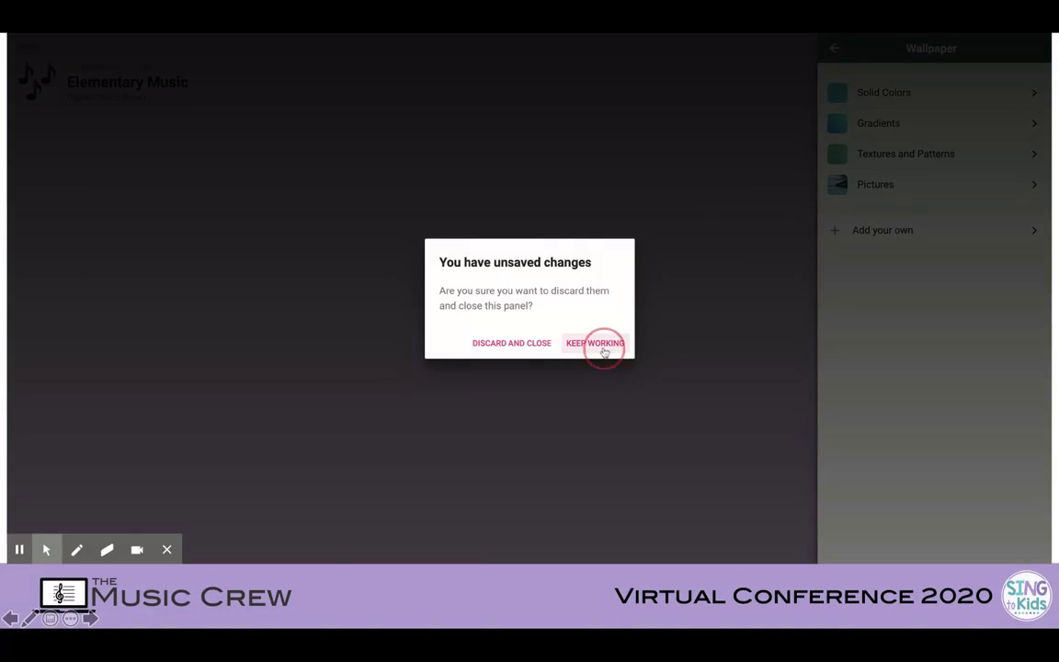
{"action": "left_click", "coordinate": [833, 50]}
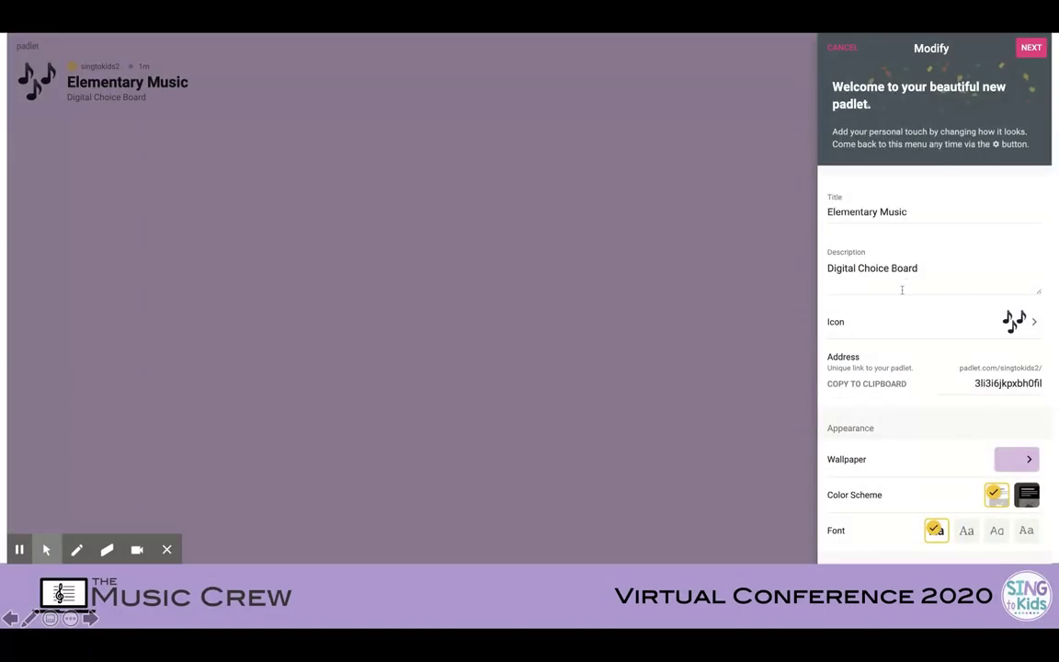
Set new posts to appear first and set the post reactions to Like
{"action": "scroll", "coordinate": [901, 290], "scroll_direction": "down", "scroll_amount": 3}
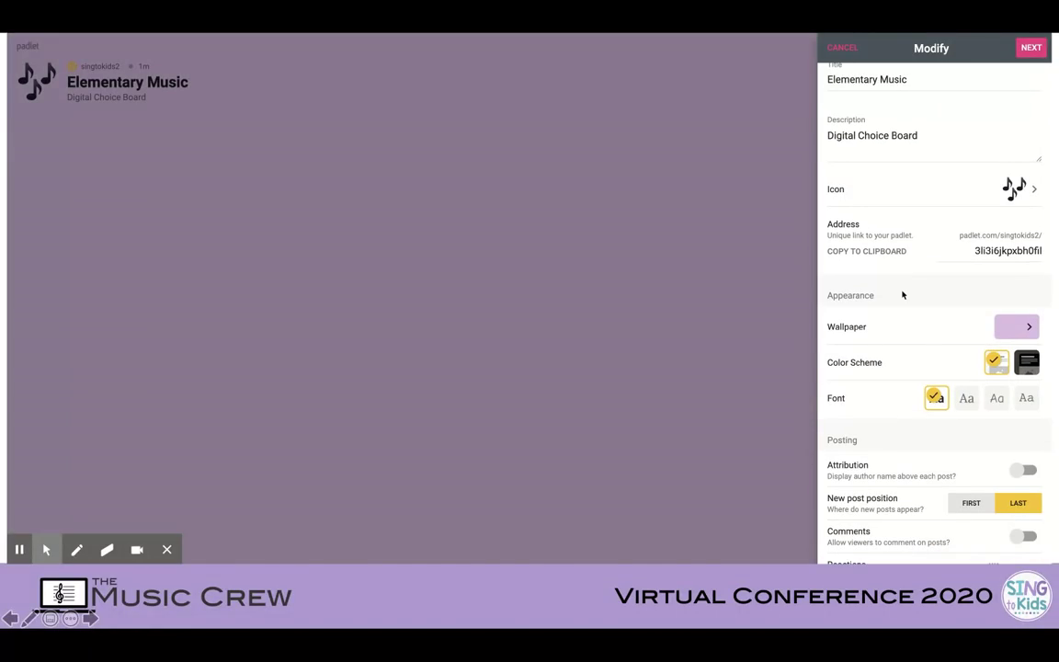
{"action": "scroll", "coordinate": [902, 294], "scroll_direction": "down", "scroll_amount": 4}
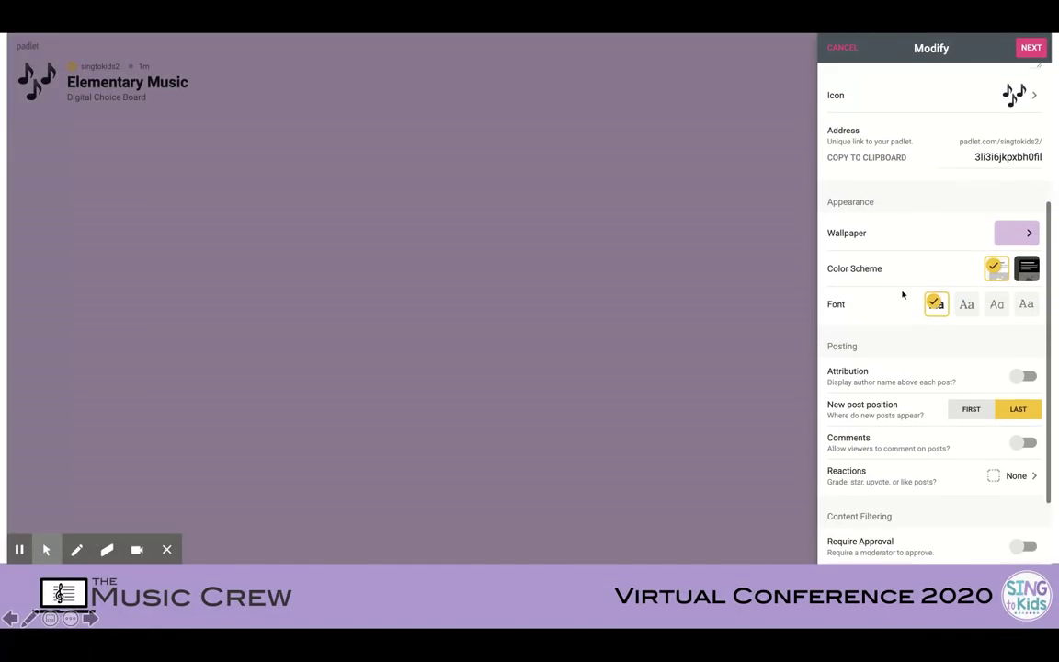
{"action": "scroll", "coordinate": [902, 294], "scroll_direction": "down", "scroll_amount": 1}
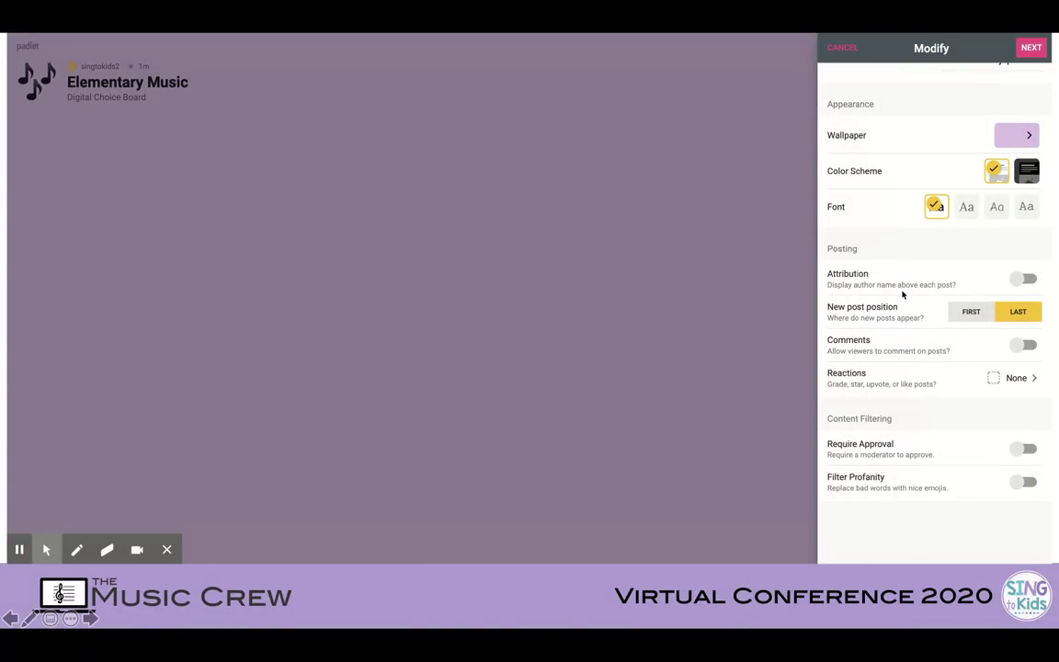
{"action": "left_click", "coordinate": [972, 313]}
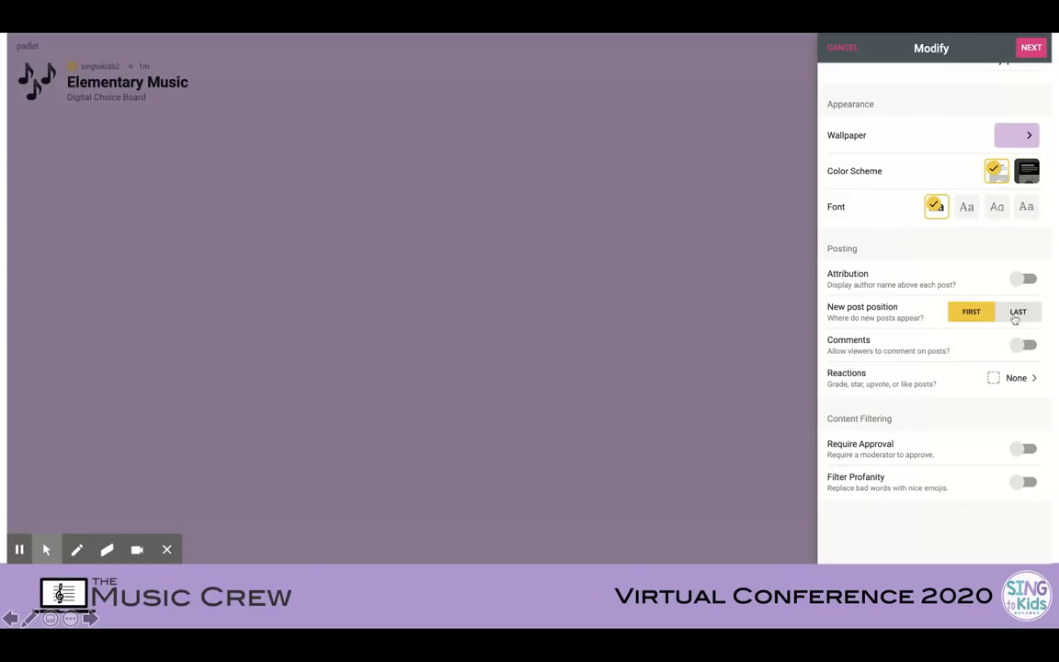
{"action": "left_click", "coordinate": [1019, 347]}
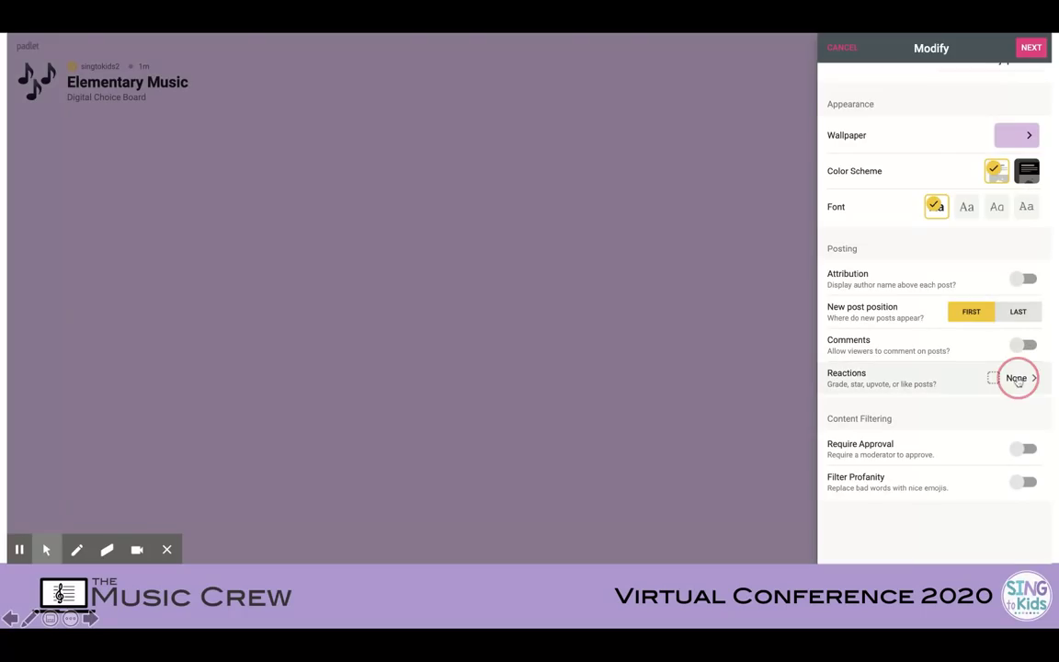
{"action": "left_click", "coordinate": [1016, 378]}
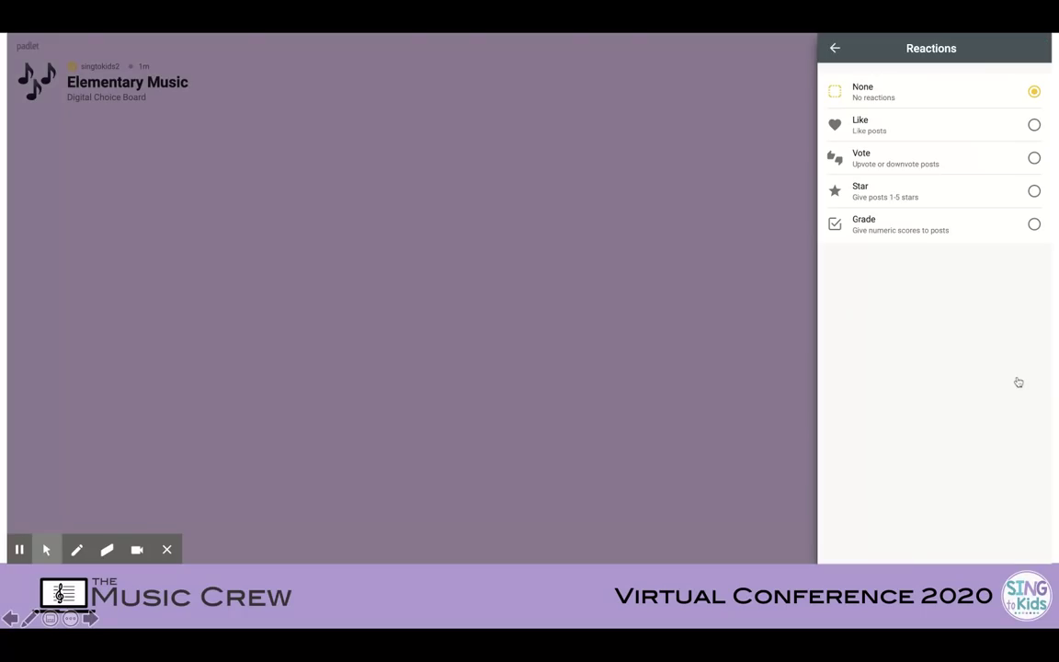
{"action": "left_click", "coordinate": [970, 134]}
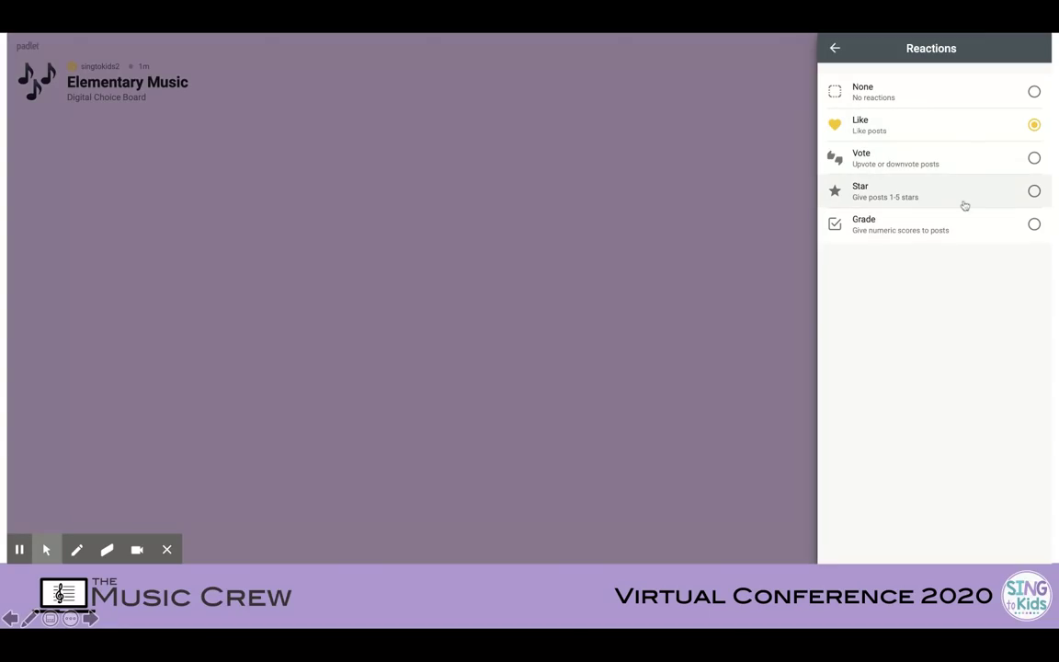
{"action": "left_click", "coordinate": [837, 48]}
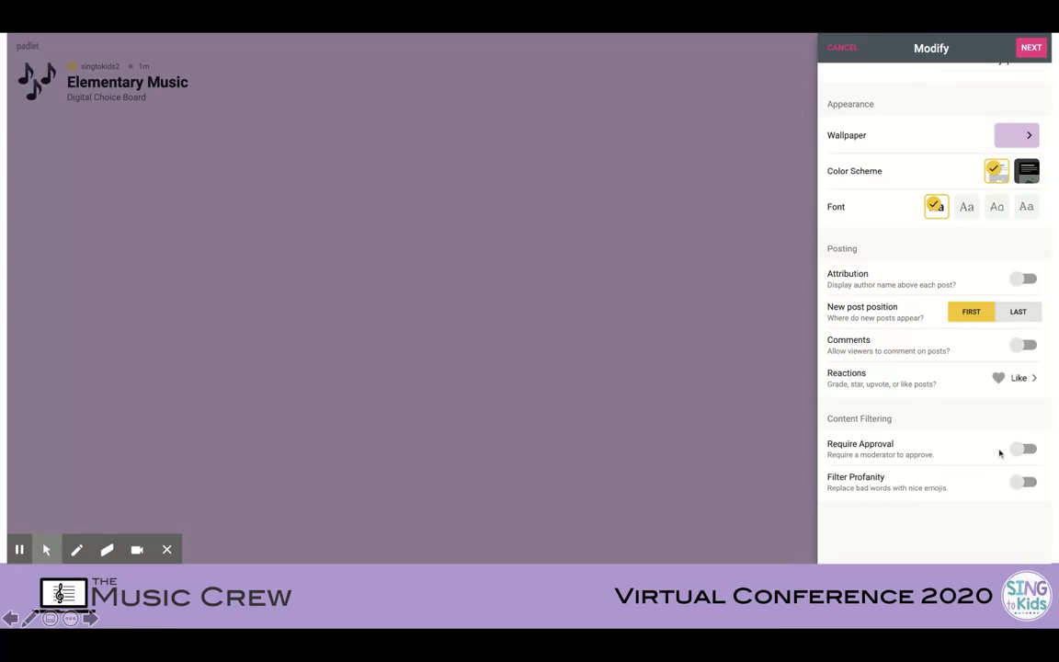
Try enabling comments, required approval and the profanity filter, and switch all three back off
{"action": "left_click", "coordinate": [1026, 346]}
{"action": "left_click", "coordinate": [1029, 451]}
{"action": "left_click", "coordinate": [1031, 485]}
{"action": "left_click", "coordinate": [1021, 483]}
{"action": "left_click", "coordinate": [1020, 449]}
{"action": "left_click", "coordinate": [1021, 344]}
Finish the padlet setup, start posting and name the first column "Welcome to Music"
{"action": "left_click", "coordinate": [1025, 51]}
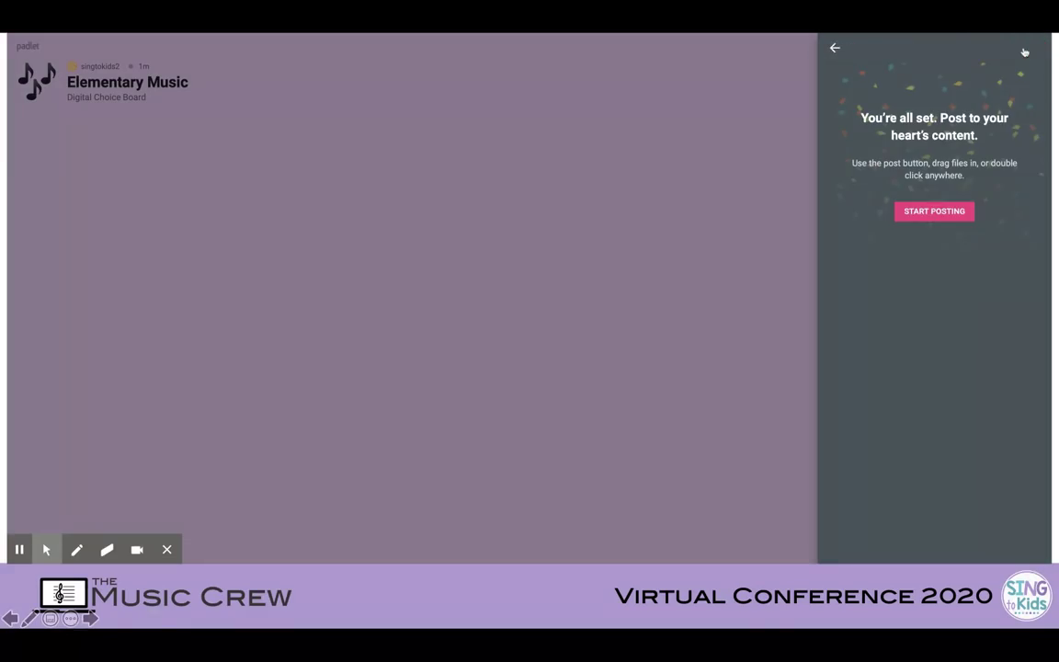
{"action": "left_click", "coordinate": [942, 214]}
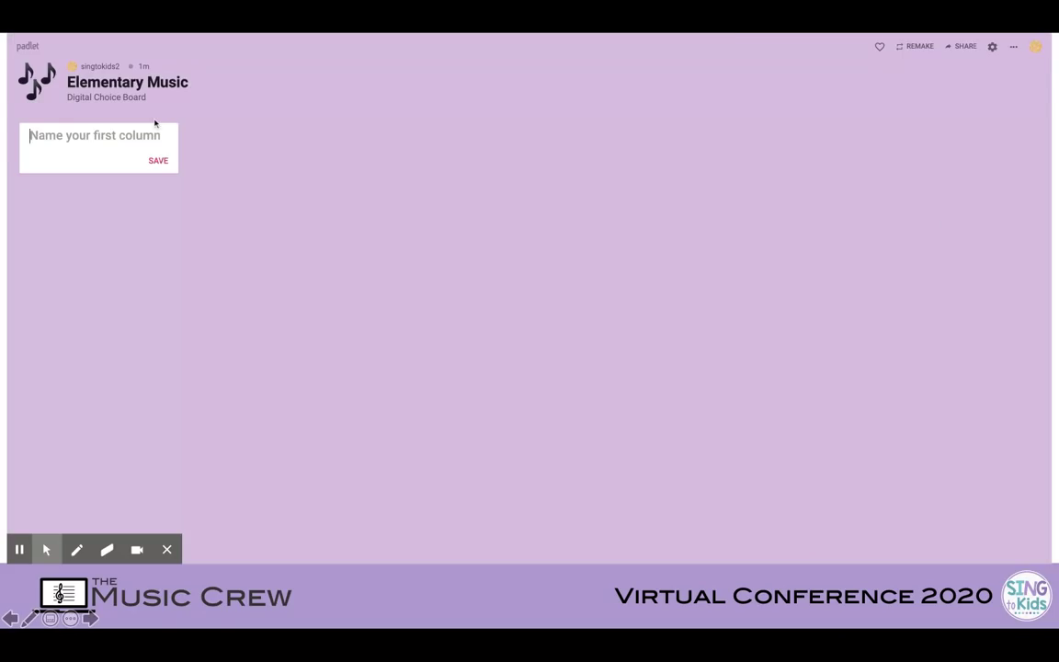
{"action": "type", "text": "W"}
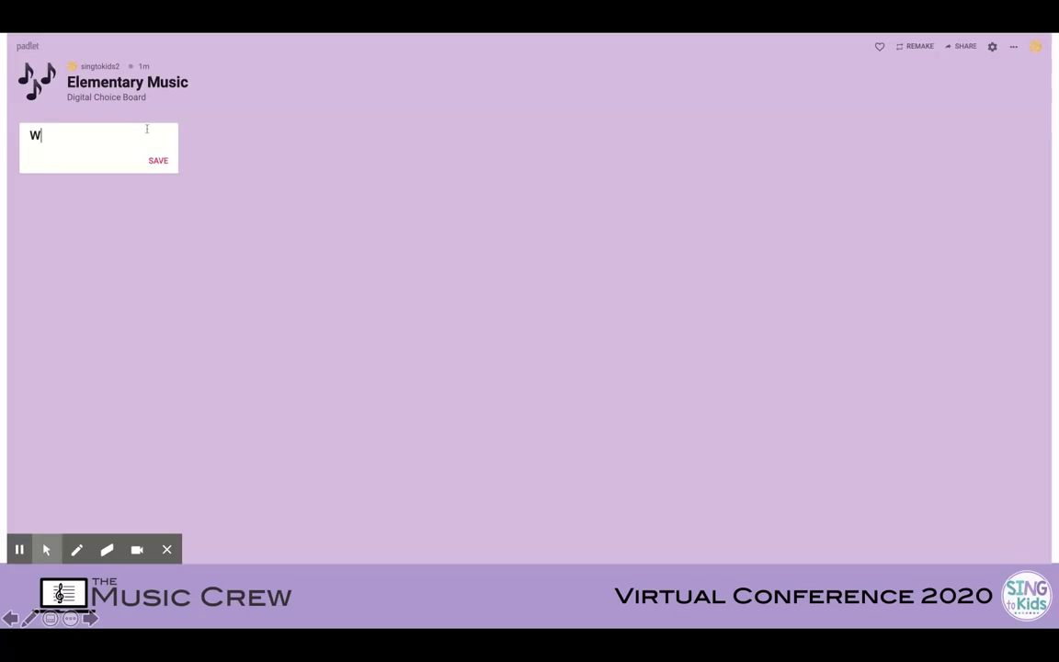
{"action": "type", "text": "elcome to Music"}
{"action": "left_click", "coordinate": [159, 162]}
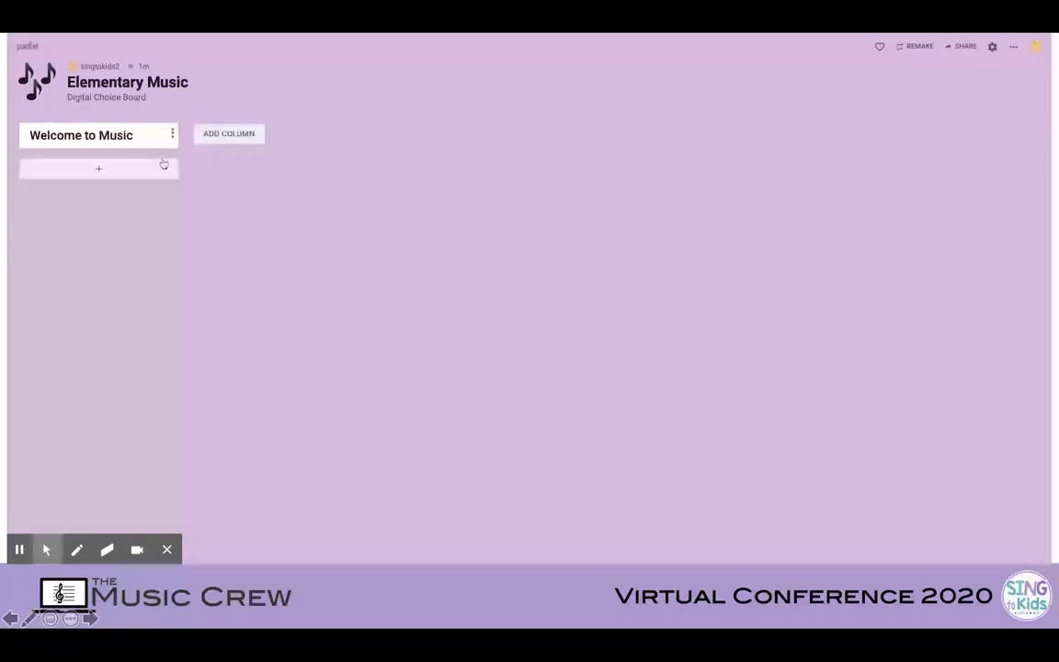
Add a second column named "Melodic Activities"
{"action": "left_click", "coordinate": [224, 136]}
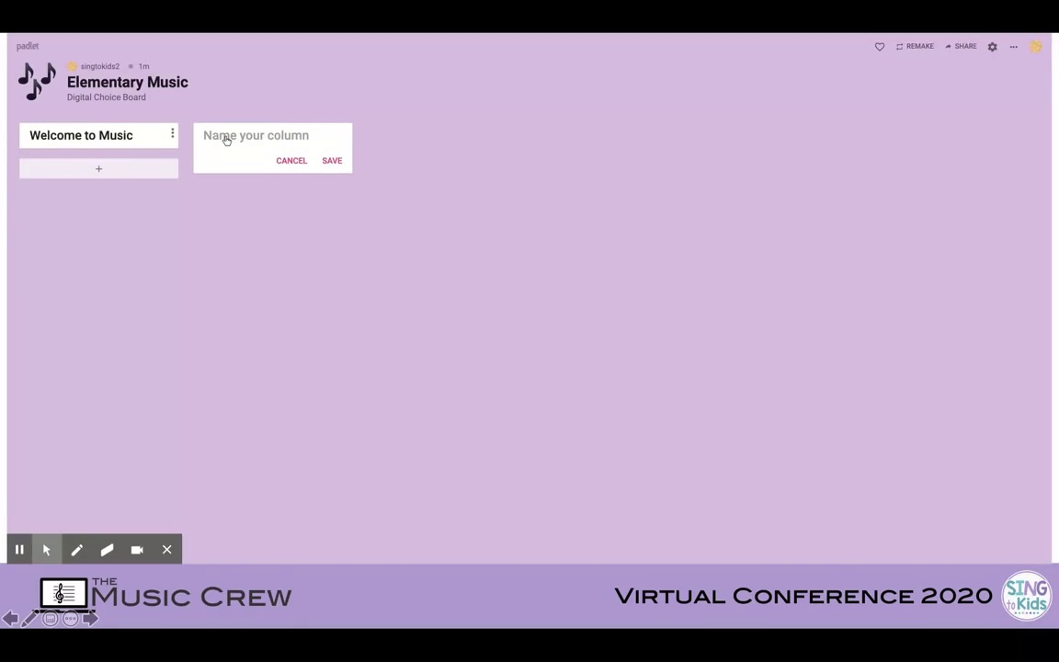
{"action": "type", "text": "Melo"}
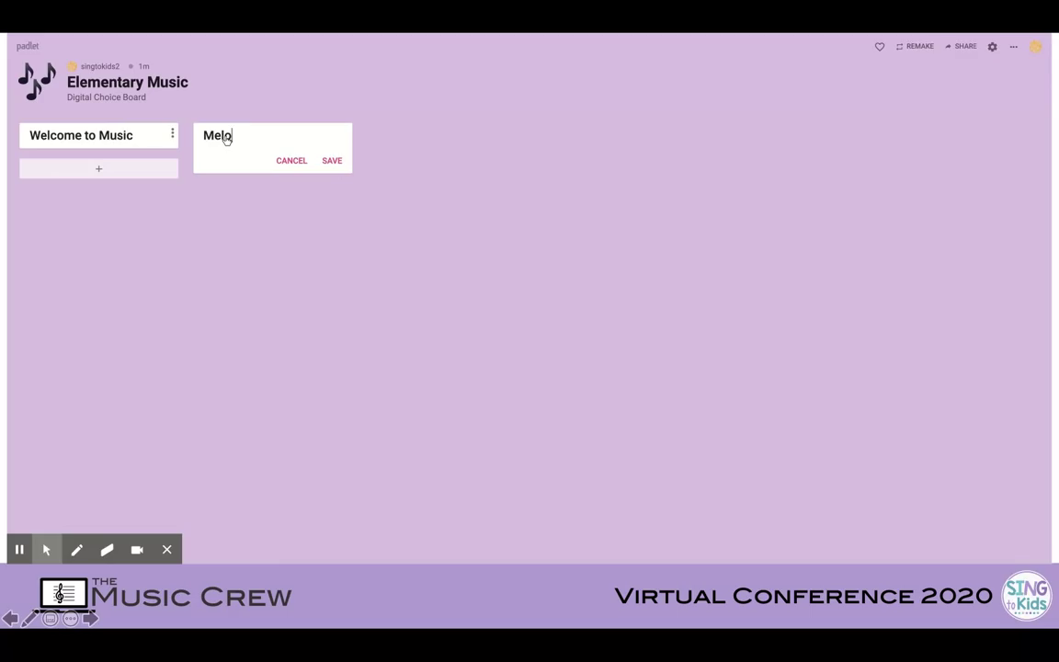
{"action": "type", "text": "dic Activities"}
{"action": "left_click", "coordinate": [332, 161]}
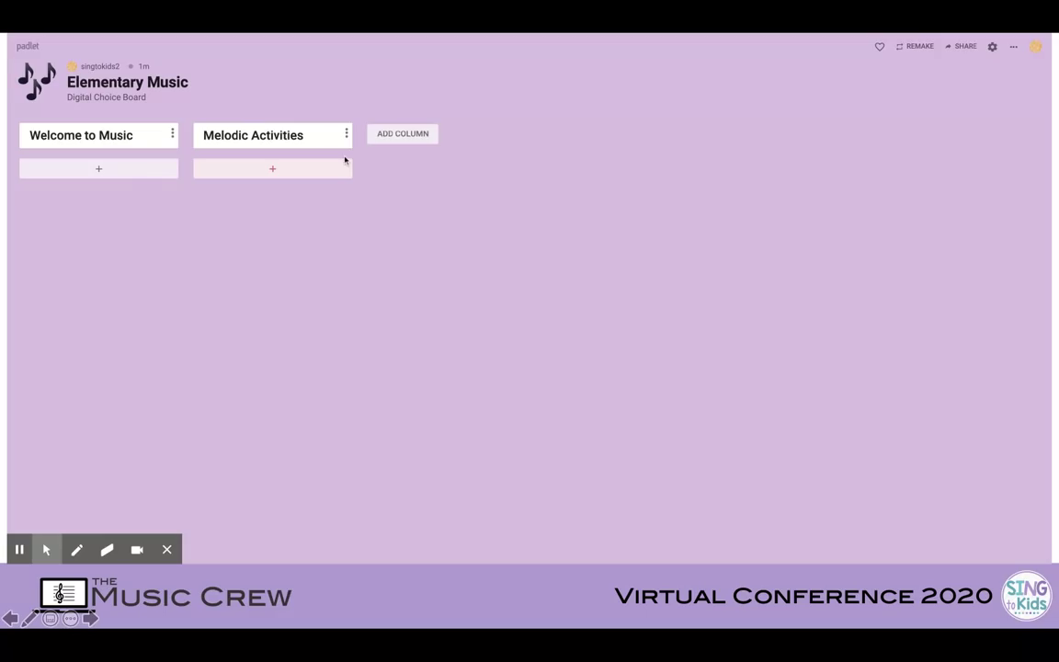
Add a third column named "Rhythmic Activities"
{"action": "left_click", "coordinate": [388, 135]}
{"action": "type", "text": "Rhythm"}
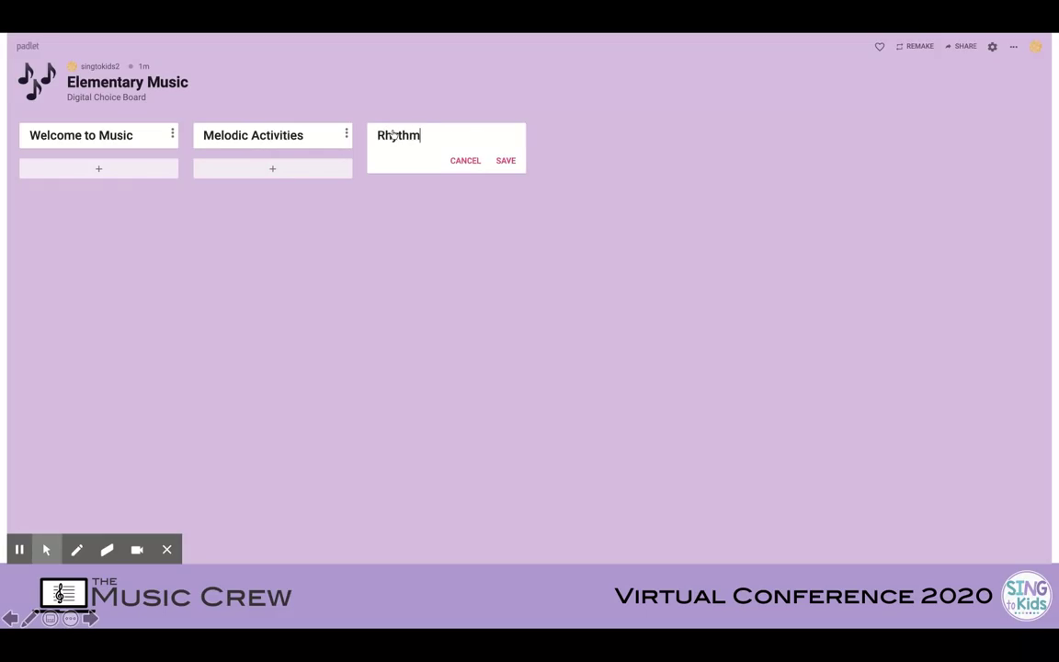
{"action": "type", "text": "ic Activities"}
{"action": "key", "text": "Return"}
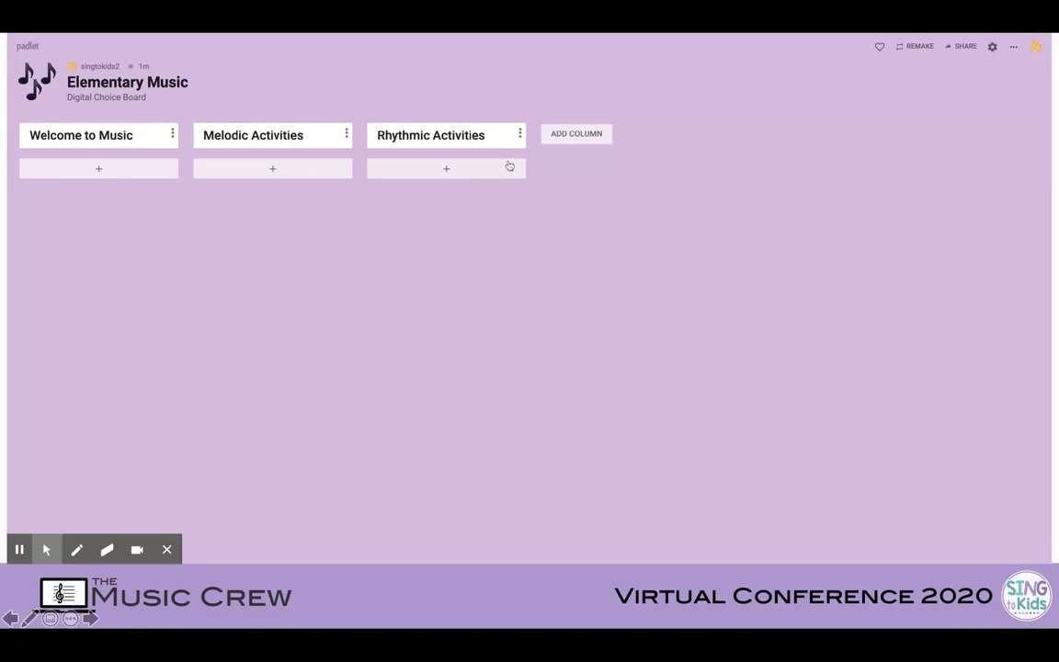
Add a fourth column named "Movement Activities"
{"action": "left_click", "coordinate": [584, 136]}
{"action": "type", "text": "Mo"}
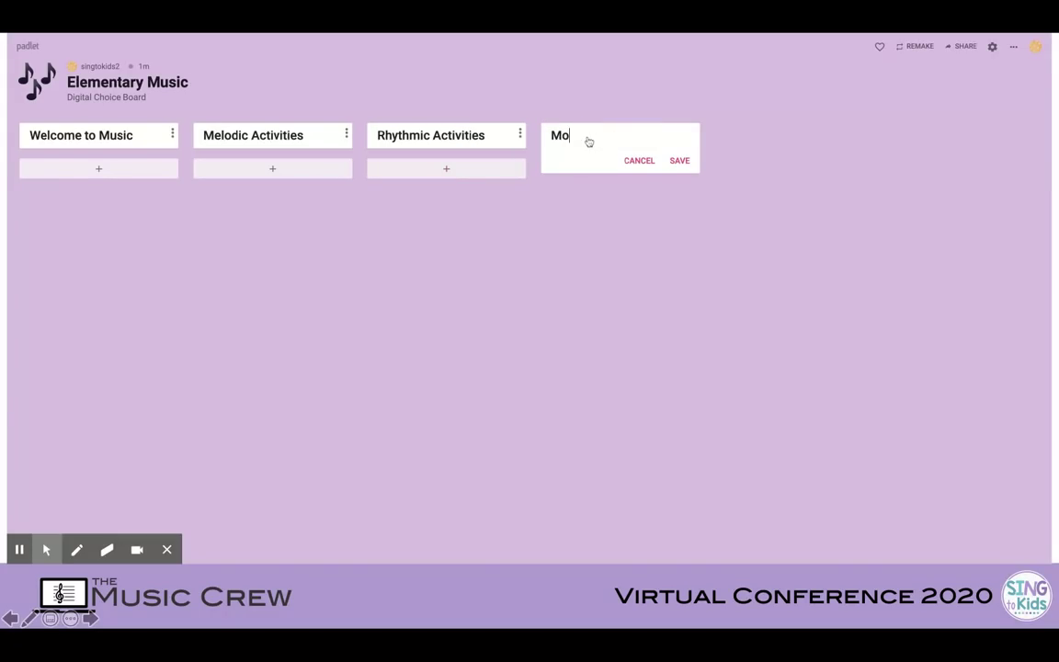
{"action": "type", "text": "vement Activities"}
{"action": "left_click", "coordinate": [680, 161]}
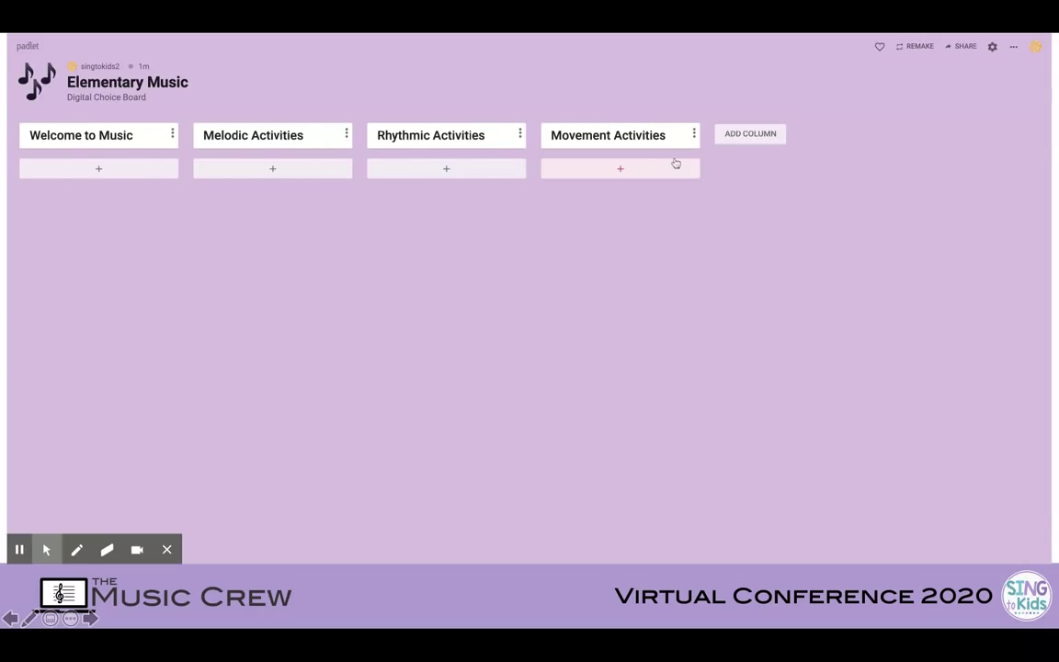
Add a column named "Instruments" and enter "Song Tales" as the name of another column after it
{"action": "left_click", "coordinate": [727, 138]}
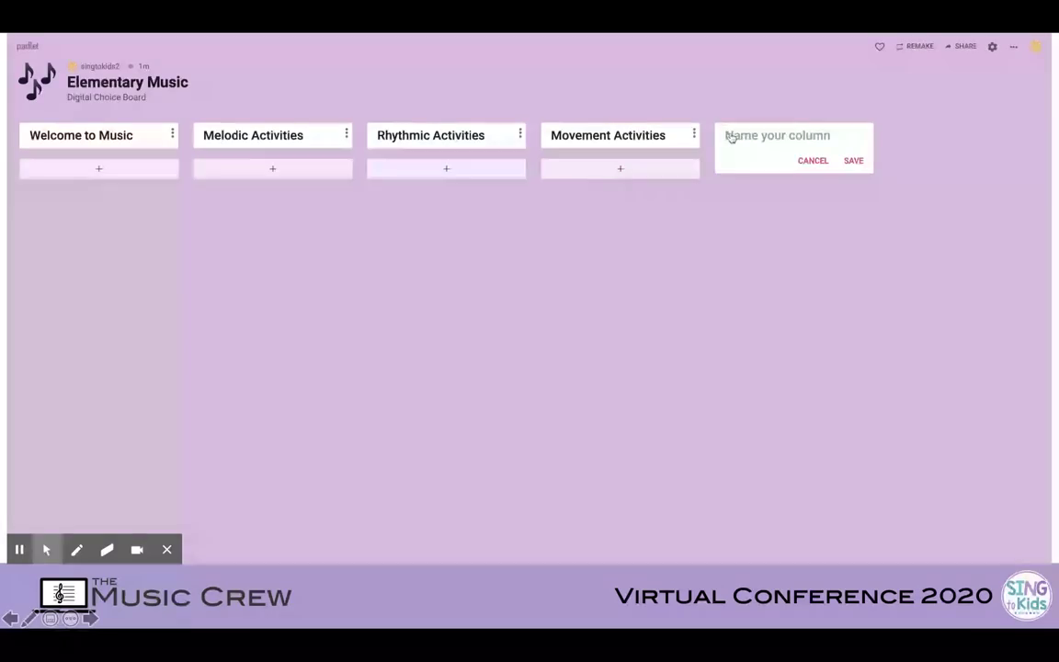
{"action": "type", "text": "Instruments"}
{"action": "left_click", "coordinate": [854, 160]}
{"action": "left_click", "coordinate": [911, 135]}
{"action": "type", "text": "Song Tales"}
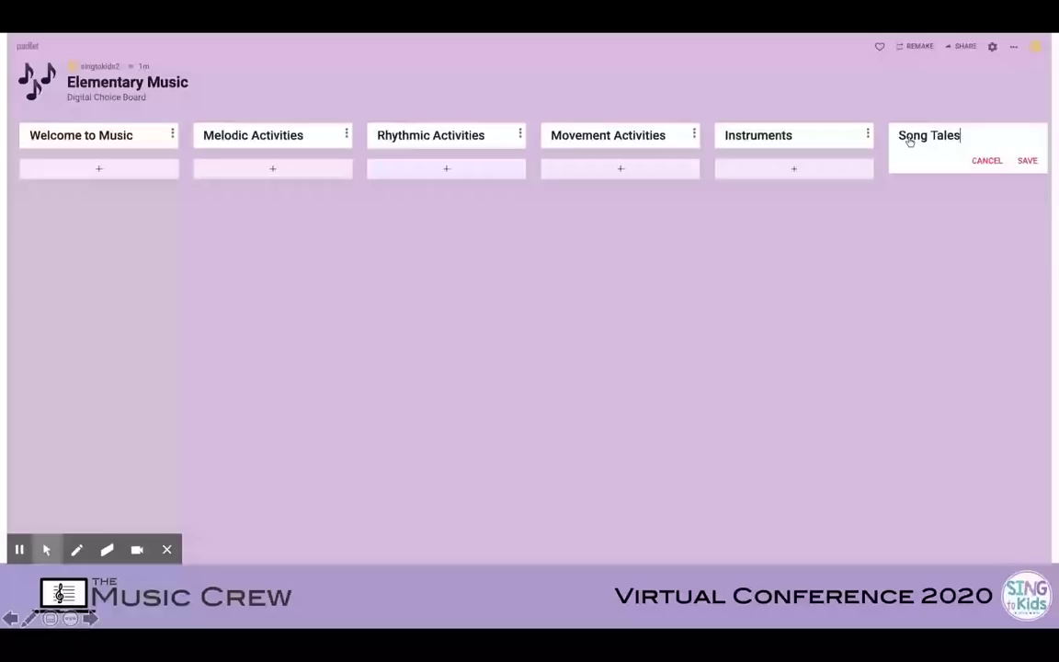
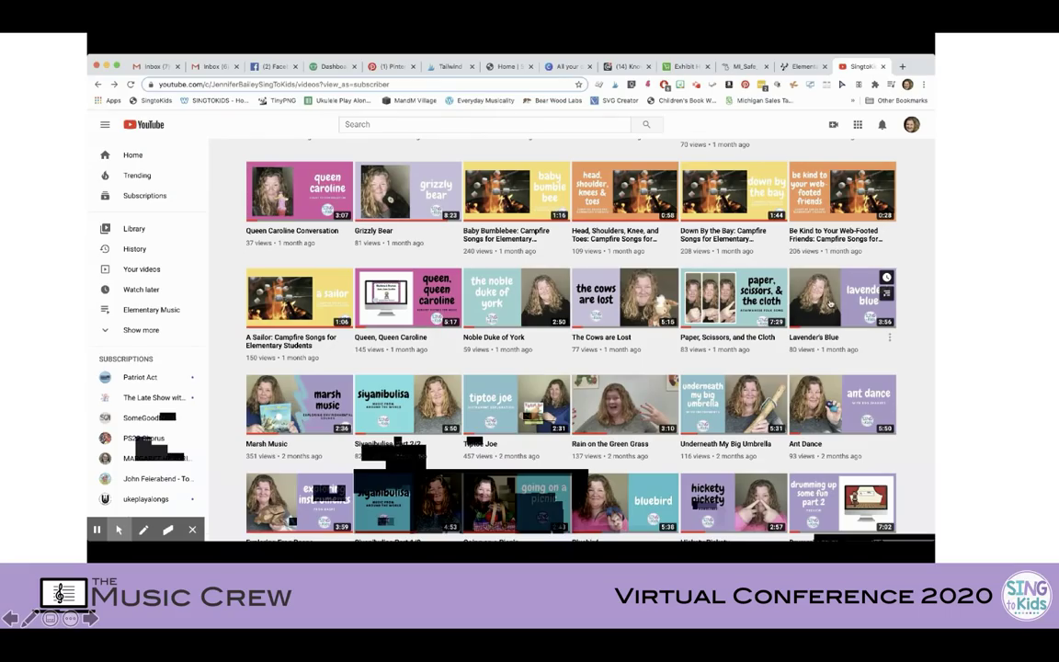
On the YouTube channel's video page, open the "Lavender's Blue" video and copy its share link
{"action": "left_click", "coordinate": [889, 337]}
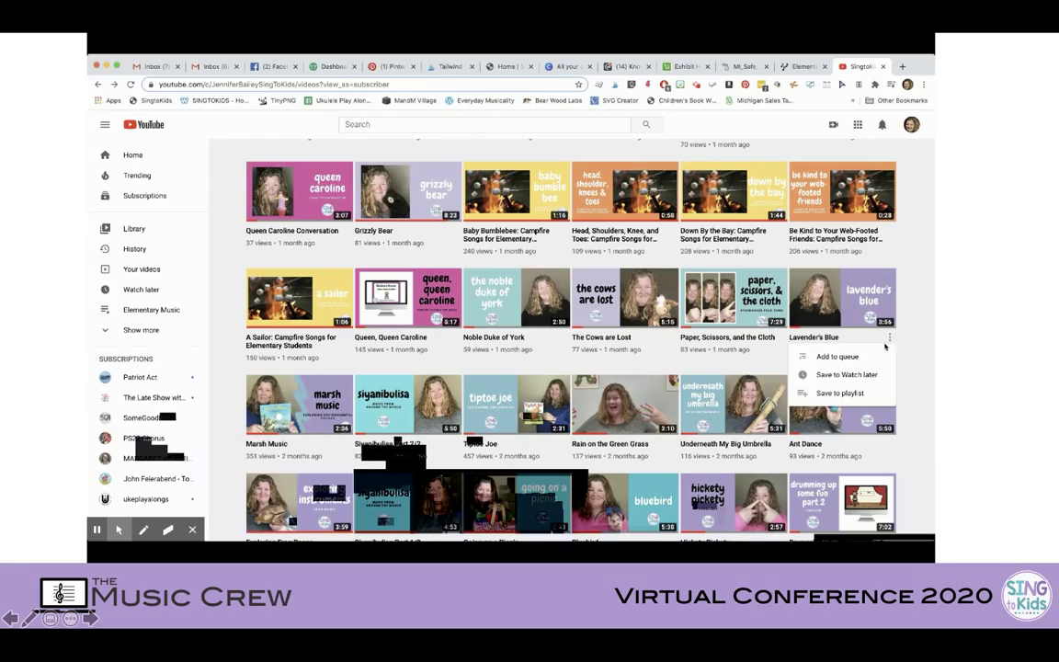
{"action": "left_click", "coordinate": [837, 356]}
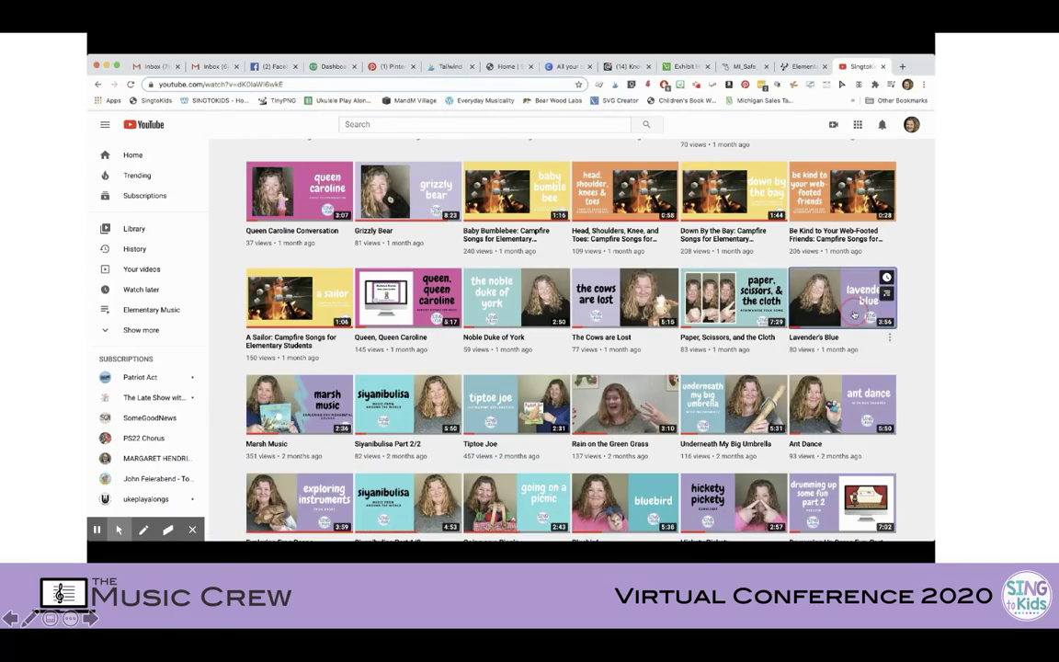
{"action": "left_click", "coordinate": [598, 506]}
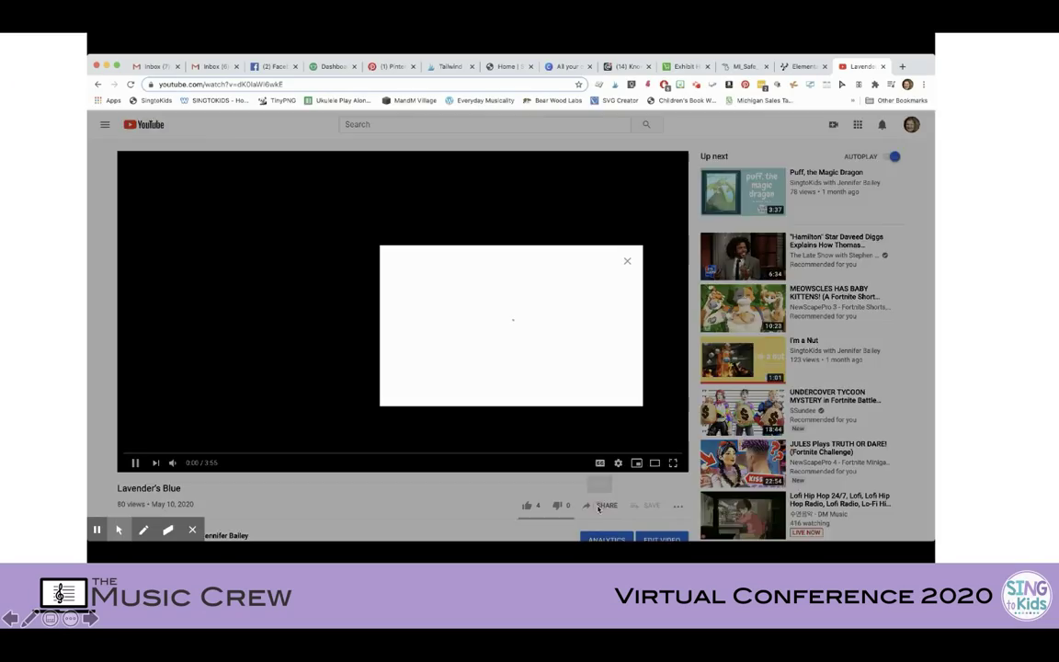
{"action": "left_click", "coordinate": [525, 344]}
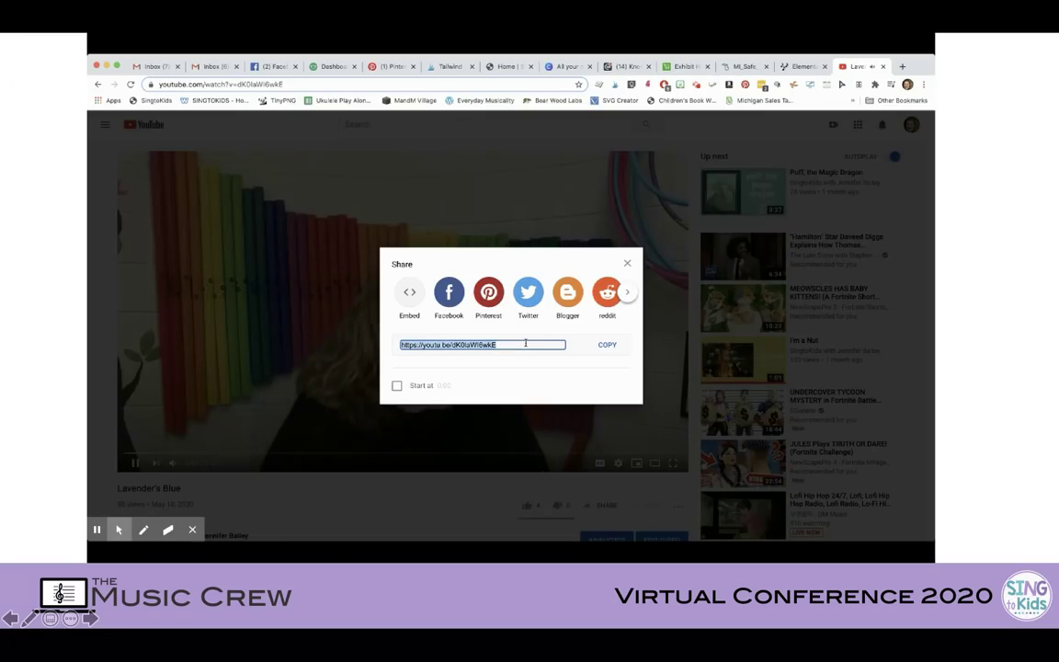
{"action": "left_click", "coordinate": [246, 426]}
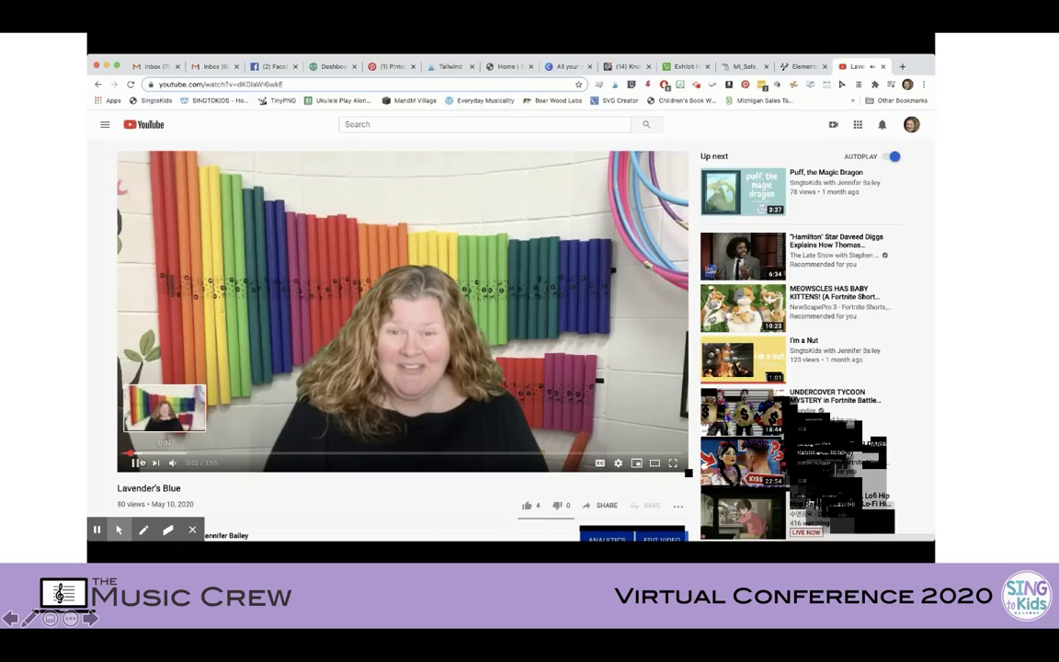
Pause the video and, in Padlet, add a "Lavender's Blue" post under Melodic Activities with the text "Let's learn Lavender's Blue!"
{"action": "left_click", "coordinate": [136, 462]}
{"action": "left_click", "coordinate": [797, 68]}
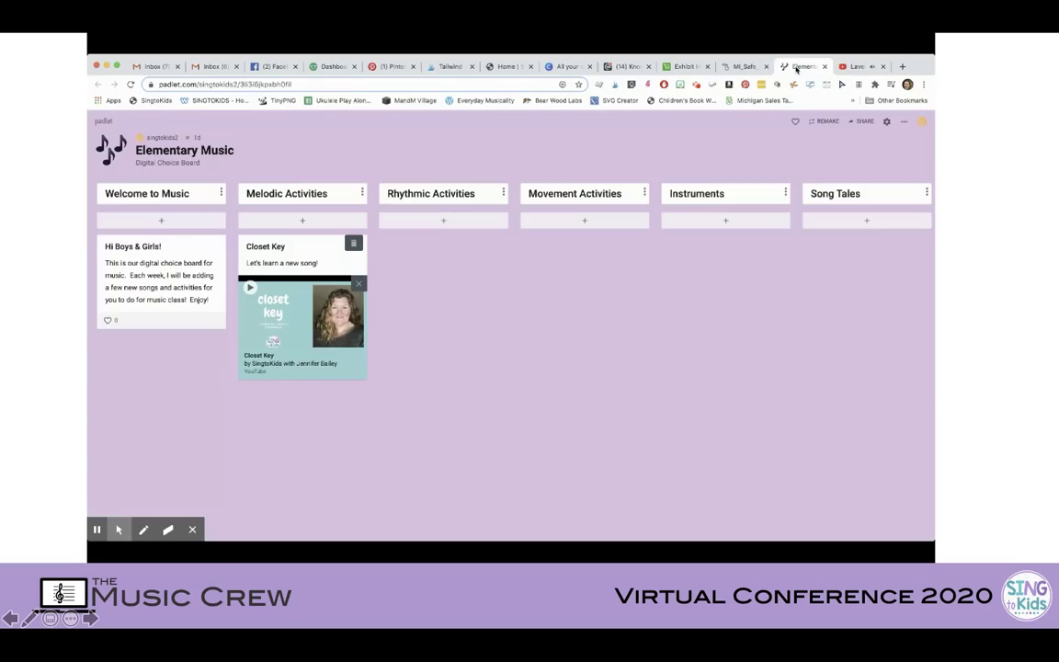
{"action": "left_click", "coordinate": [302, 220]}
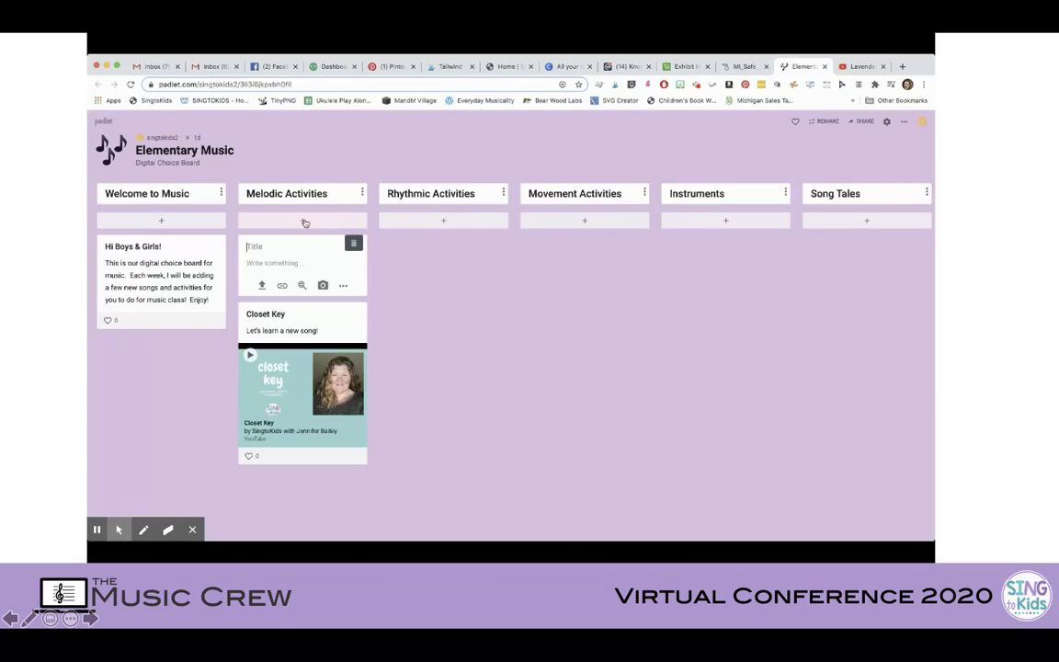
{"action": "type", "text": "Lavender's Blue"}
{"action": "key", "text": "Tab"}
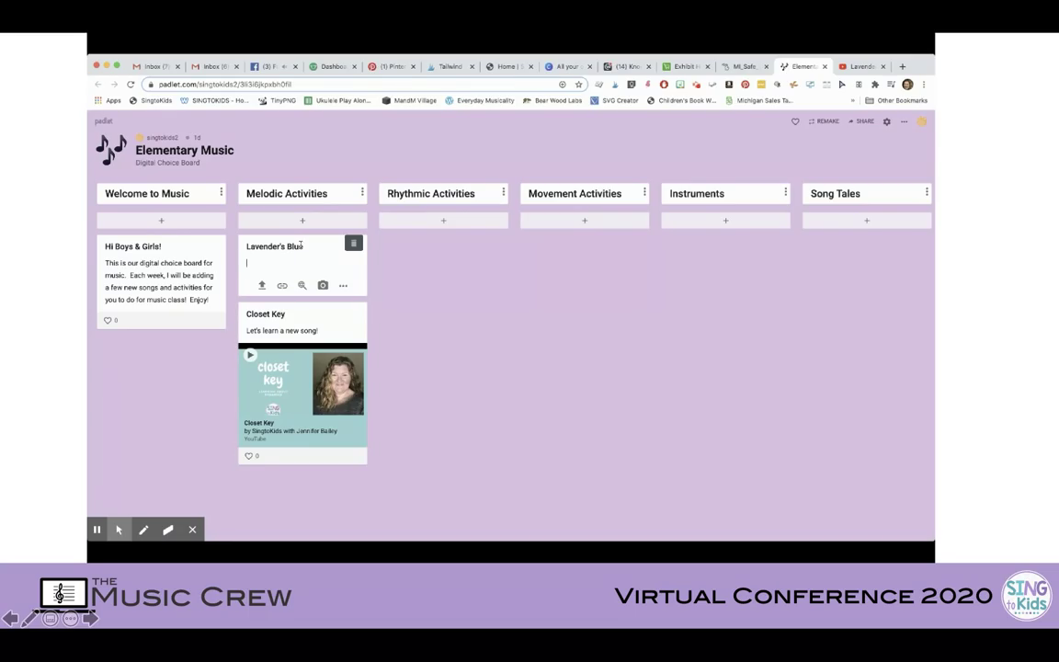
{"action": "type", "text": "Let's learn Lavender's Blue!"}
Attach the copied YouTube link to the "Lavender's Blue" post and save it
{"action": "left_click", "coordinate": [281, 286]}
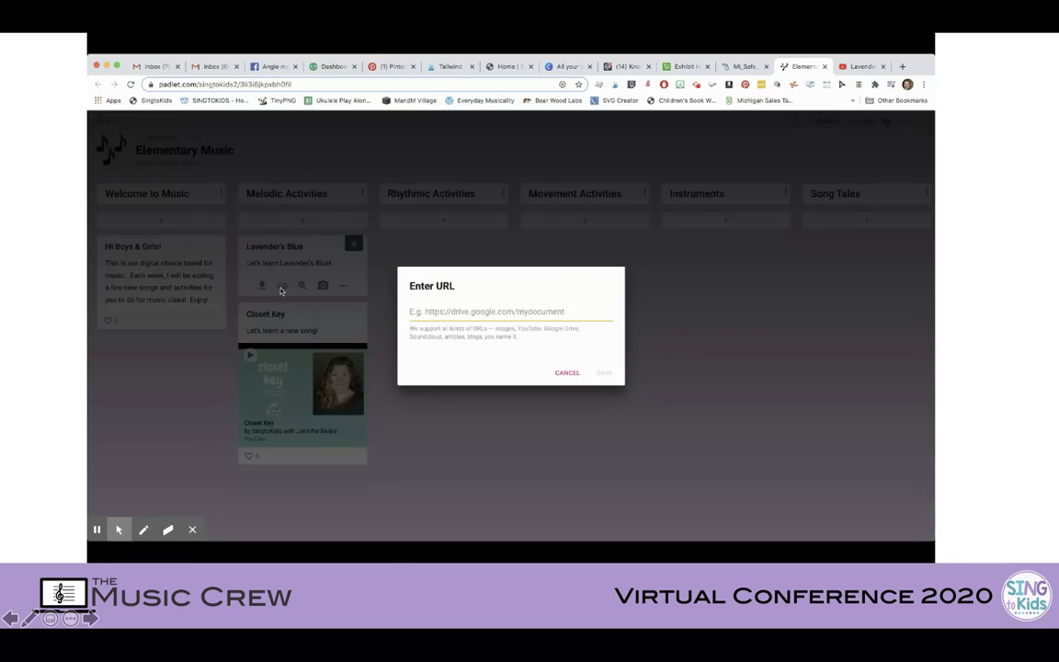
{"action": "key", "text": "super+v"}
{"action": "left_click", "coordinate": [604, 372]}
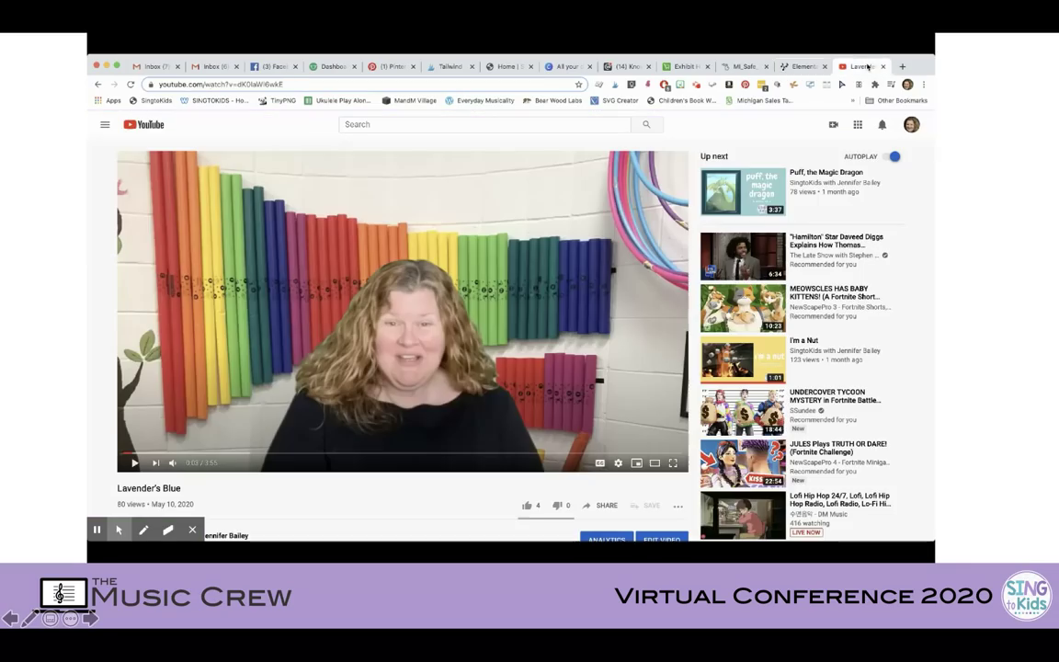
Back on the YouTube channel's video page, open the "Pussycat & Queen" video, pause it and copy its share link
{"action": "left_click", "coordinate": [859, 66]}
{"action": "left_click", "coordinate": [98, 83]}
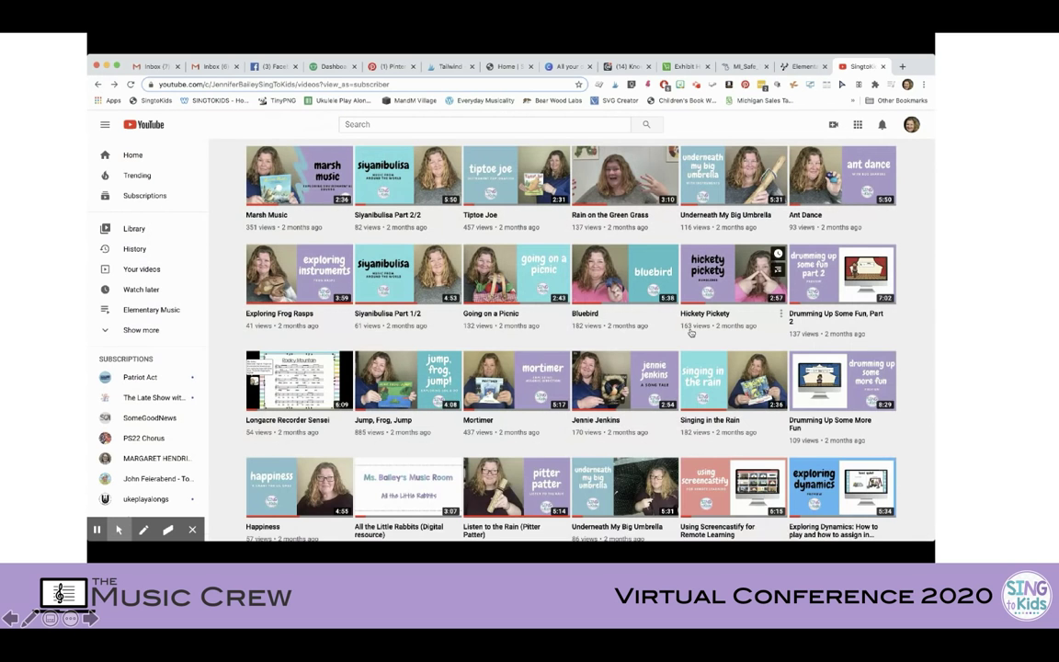
{"action": "scroll", "coordinate": [691, 333], "scroll_direction": "up", "scroll_amount": 1}
{"action": "scroll", "coordinate": [691, 334], "scroll_direction": "up", "scroll_amount": 2}
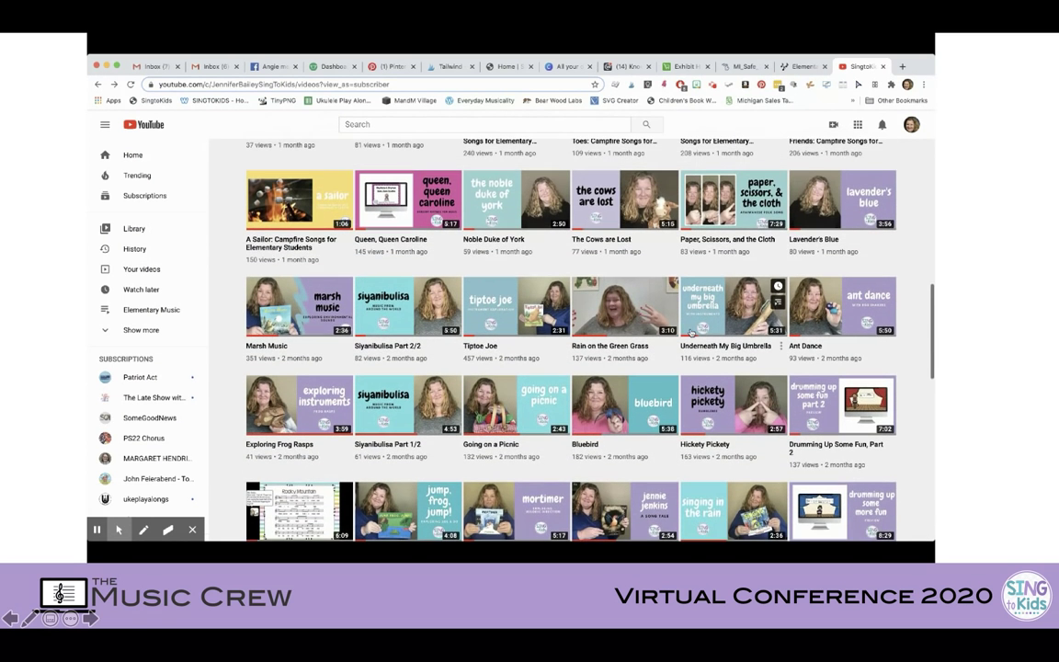
{"action": "scroll", "coordinate": [690, 332], "scroll_direction": "up", "scroll_amount": 2}
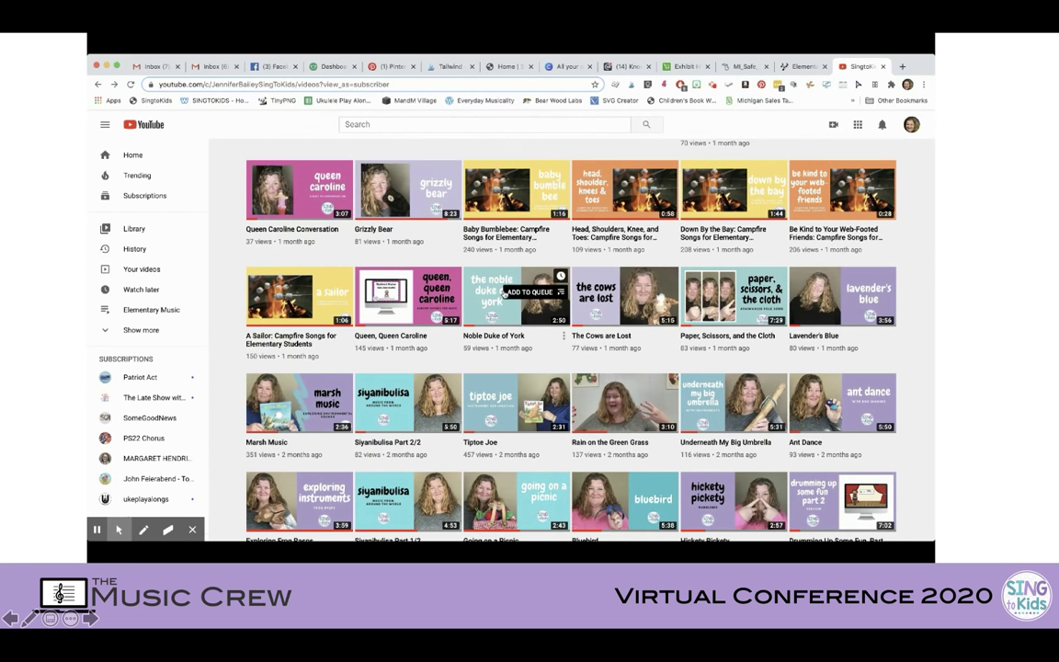
{"action": "scroll", "coordinate": [699, 230], "scroll_direction": "up", "scroll_amount": 5}
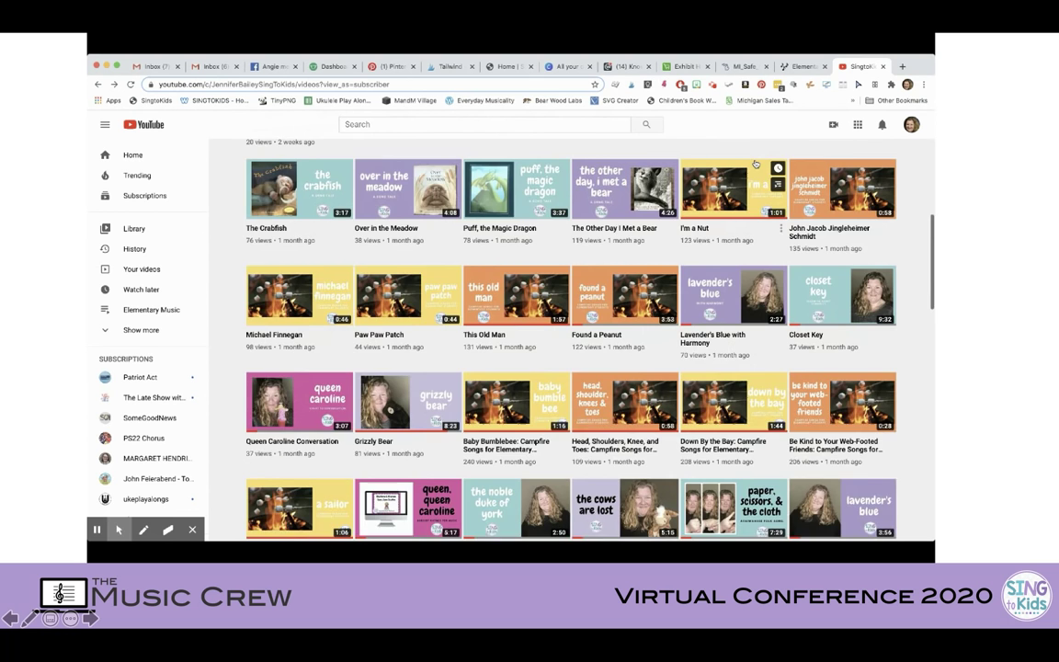
{"action": "scroll", "coordinate": [627, 217], "scroll_direction": "up", "scroll_amount": 3}
{"action": "left_click", "coordinate": [627, 217]}
{"action": "left_click", "coordinate": [168, 463]}
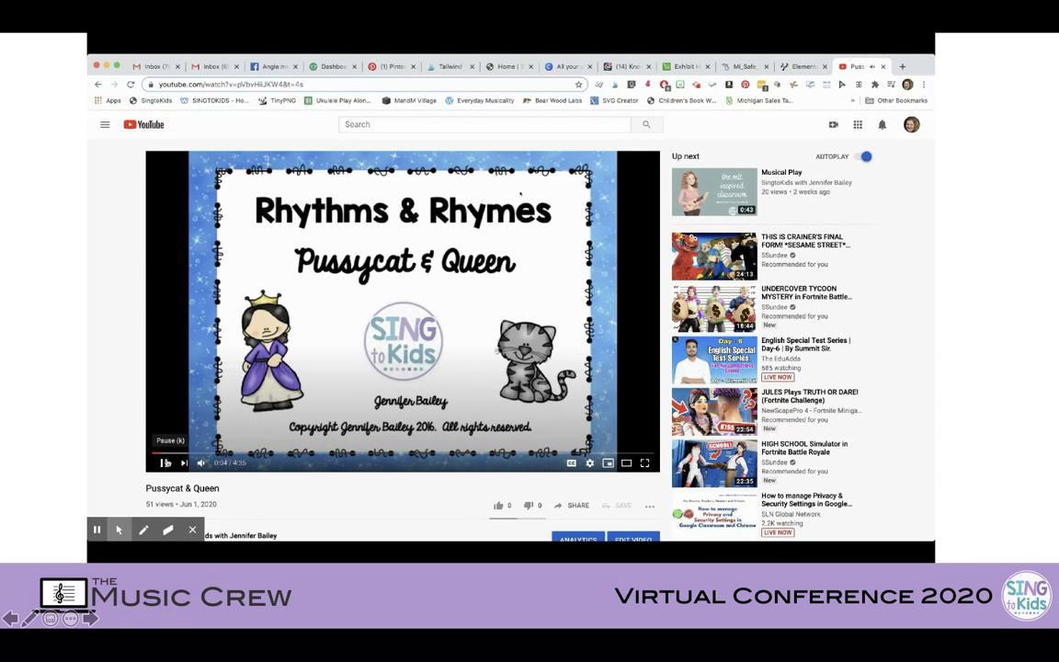
{"action": "left_click", "coordinate": [571, 505]}
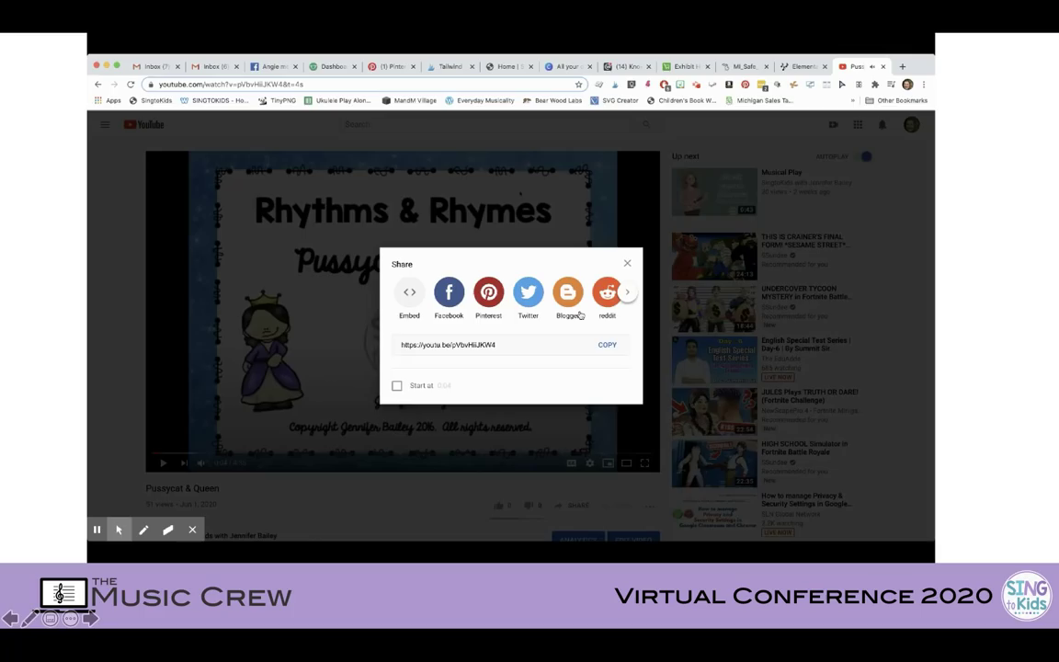
{"action": "left_click", "coordinate": [543, 345]}
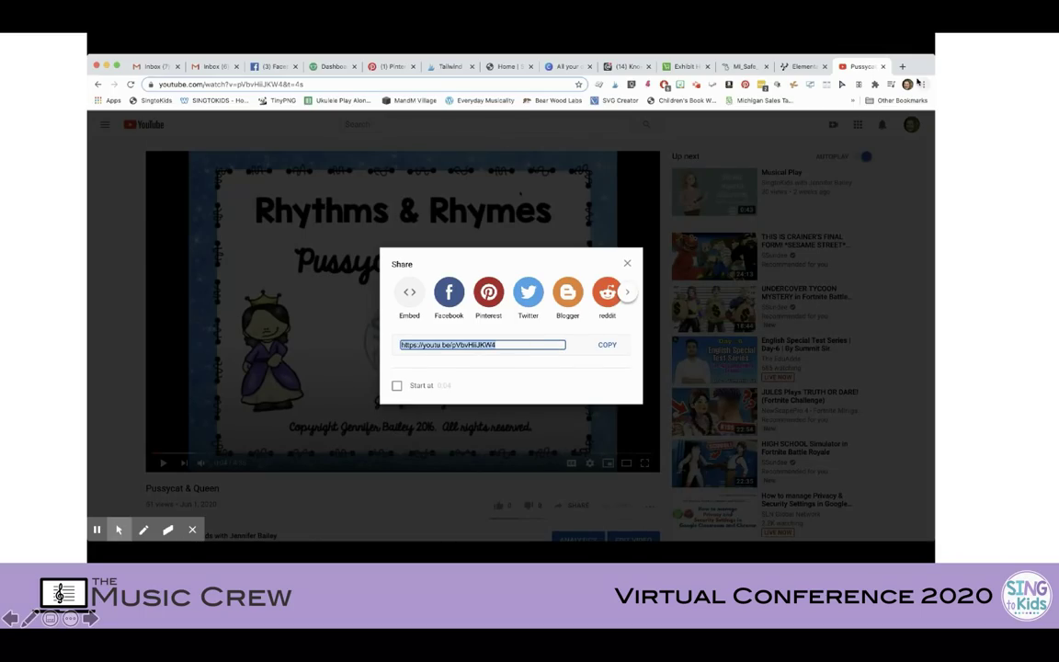
In Padlet, add a "Pussycat & Queen" post under Rhythmic Activities with the text "Let's learn a new nursery rhyme!"
{"action": "left_click", "coordinate": [798, 68]}
{"action": "left_click", "coordinate": [443, 222]}
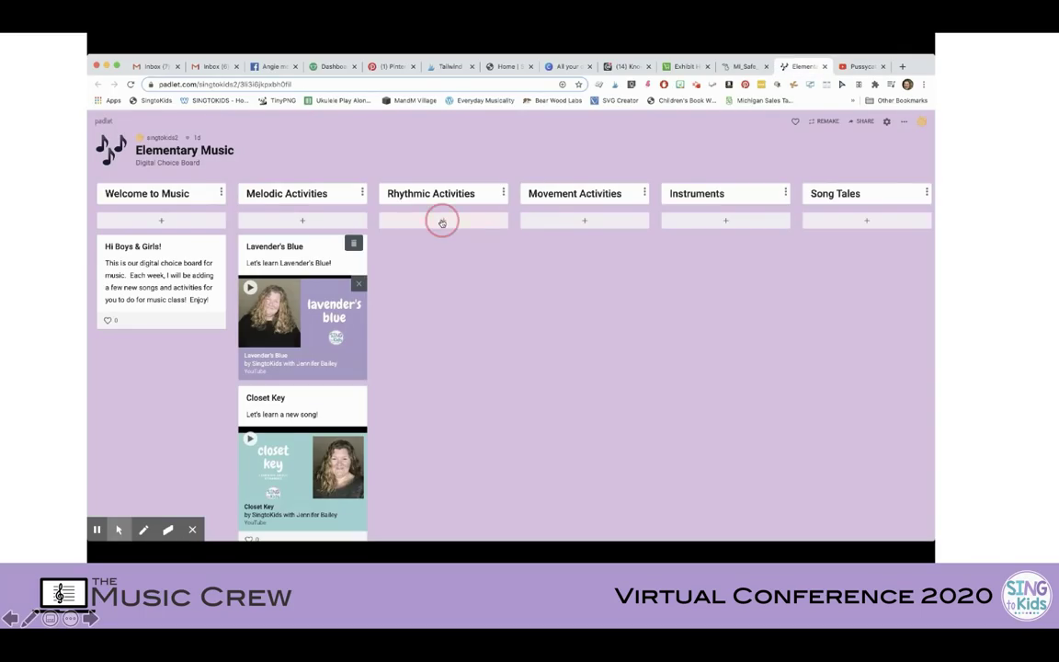
{"action": "type", "text": "Pussycat & Queen"}
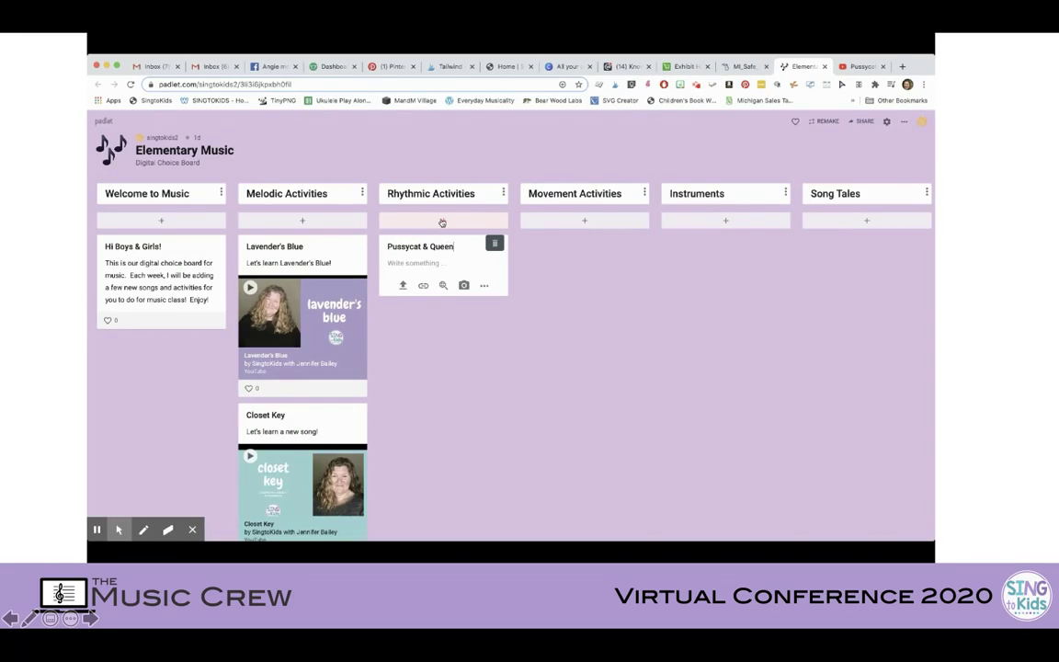
{"action": "key", "text": "Tab"}
{"action": "type", "text": "Let's learn a new nursery rhyme!"}
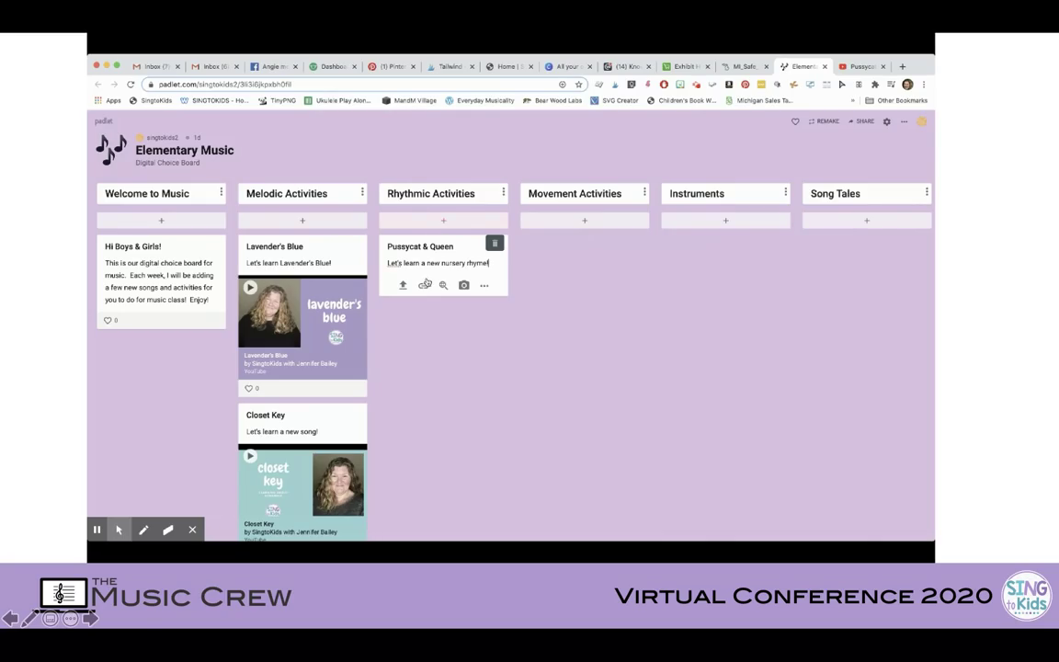
Attach the copied video link to the "Pussycat & Queen" post and save it
{"action": "left_click", "coordinate": [423, 285]}
{"action": "key", "text": "super+v"}
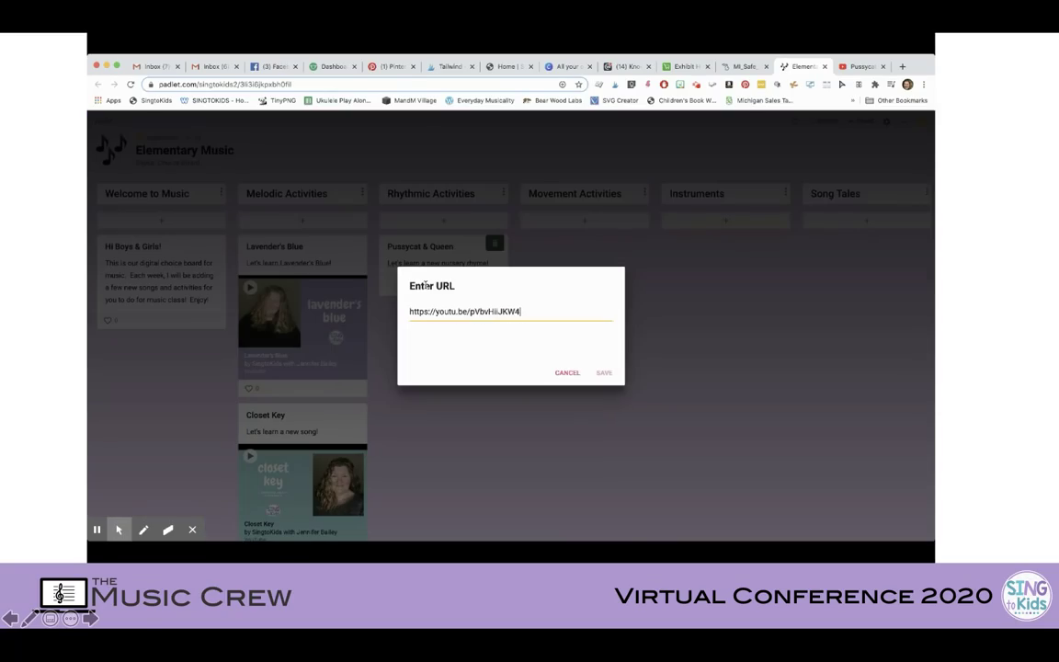
{"action": "left_click", "coordinate": [603, 372]}
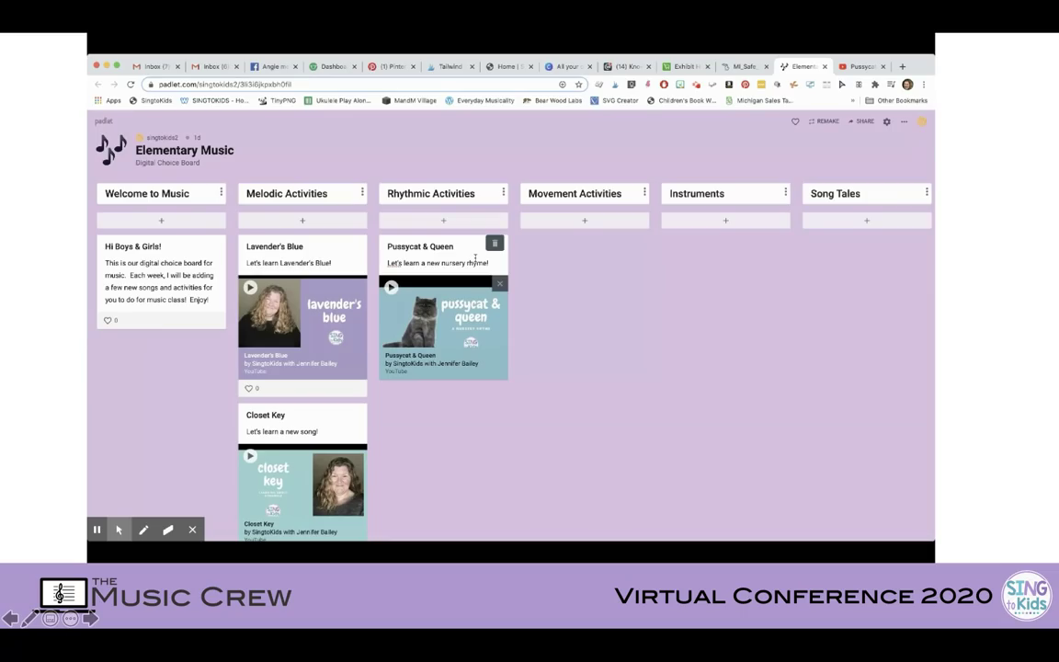
Start a post under Movement Activities and, on YouTube, copy the share link of the "Carnival of the Animals Dance & Freeze" video
{"action": "left_click", "coordinate": [584, 220]}
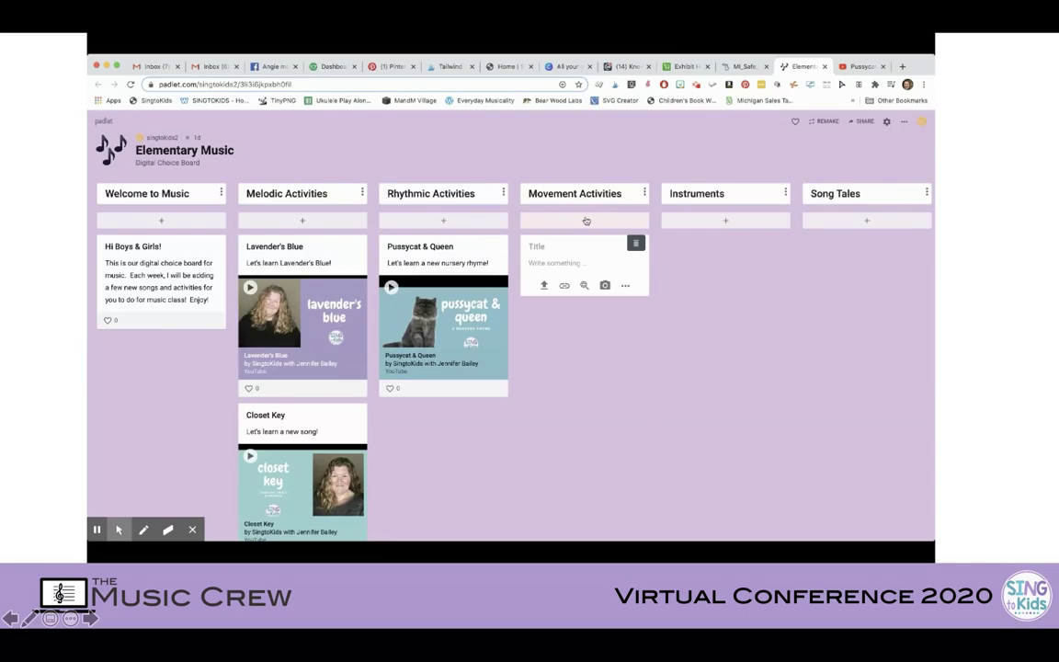
{"action": "key", "text": "ctrl+Tab"}
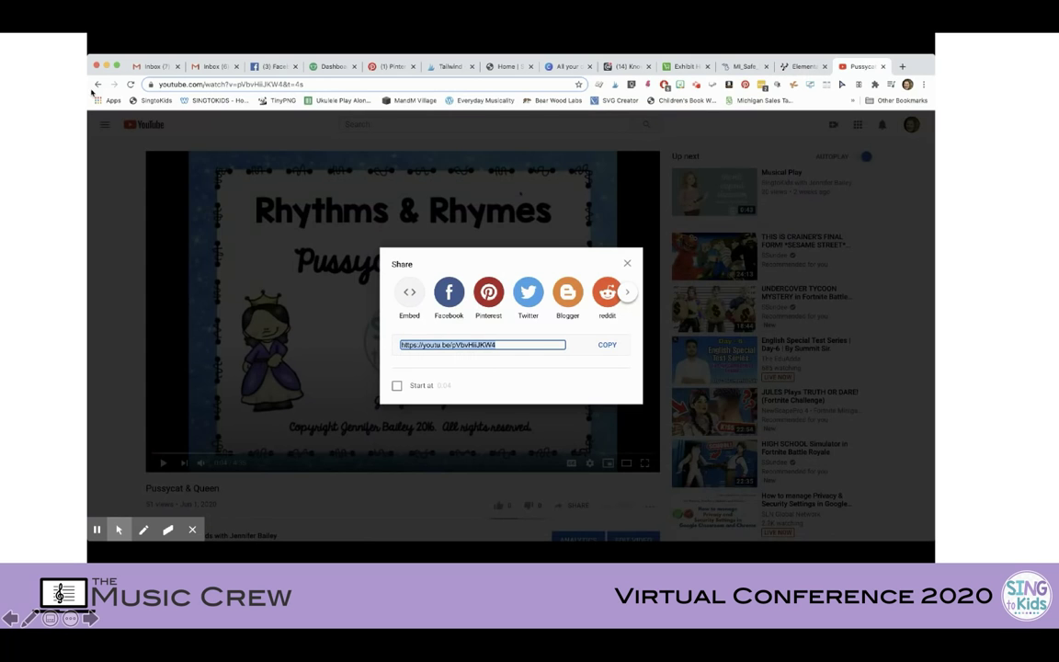
{"action": "left_click", "coordinate": [97, 85]}
{"action": "scroll", "coordinate": [593, 363], "scroll_direction": "down", "scroll_amount": 1}
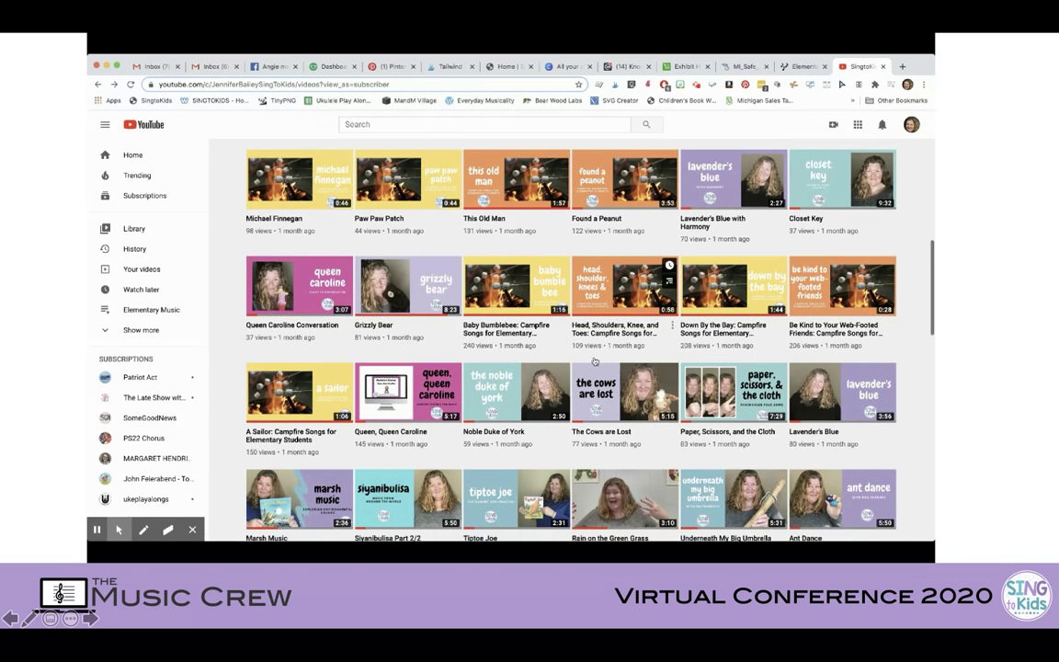
{"action": "scroll", "coordinate": [594, 362], "scroll_direction": "down", "scroll_amount": 1}
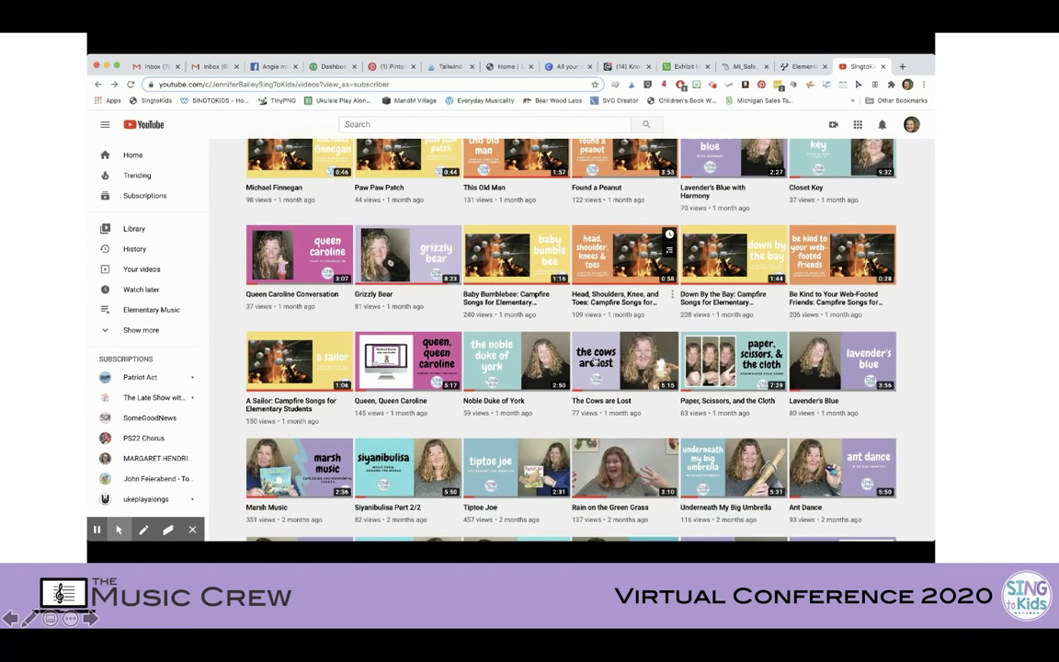
{"action": "scroll", "coordinate": [595, 363], "scroll_direction": "down", "scroll_amount": 8}
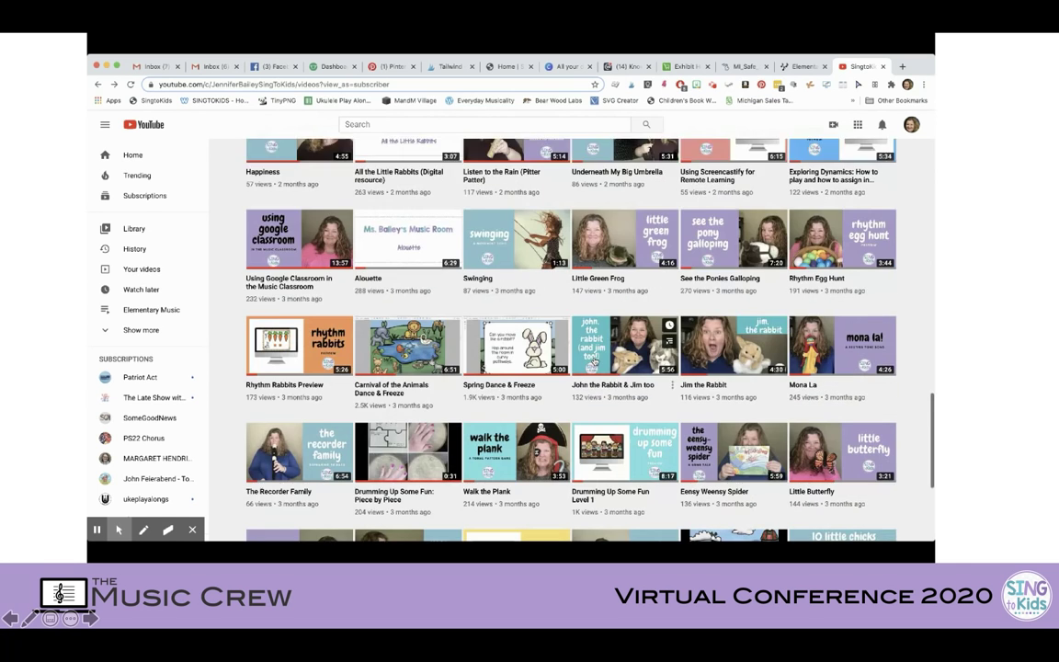
{"action": "left_click", "coordinate": [368, 296]}
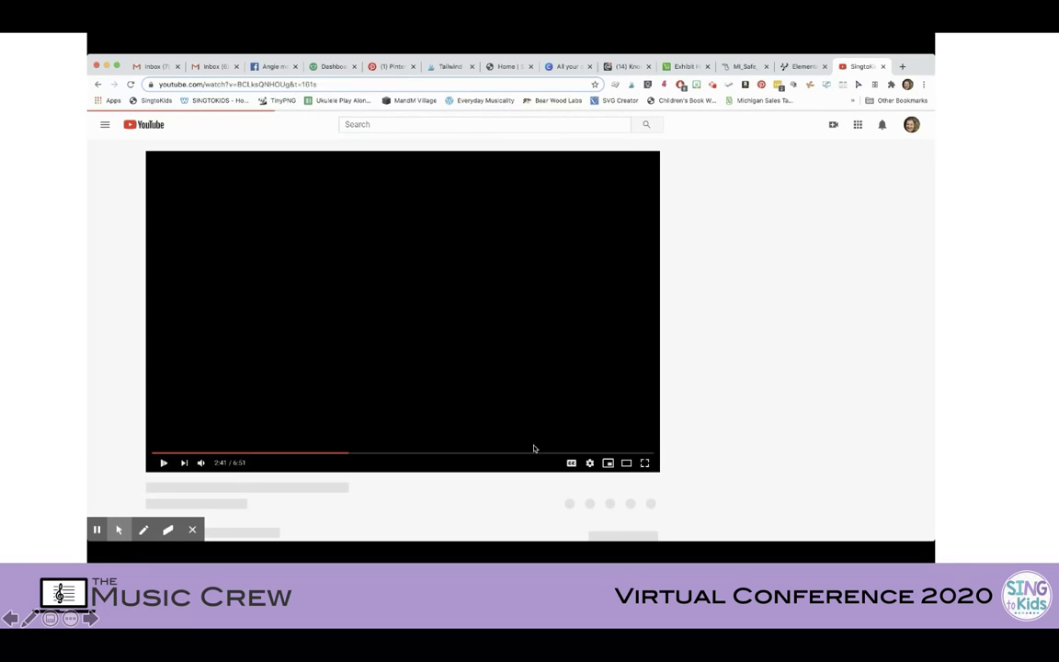
{"action": "left_click", "coordinate": [164, 463]}
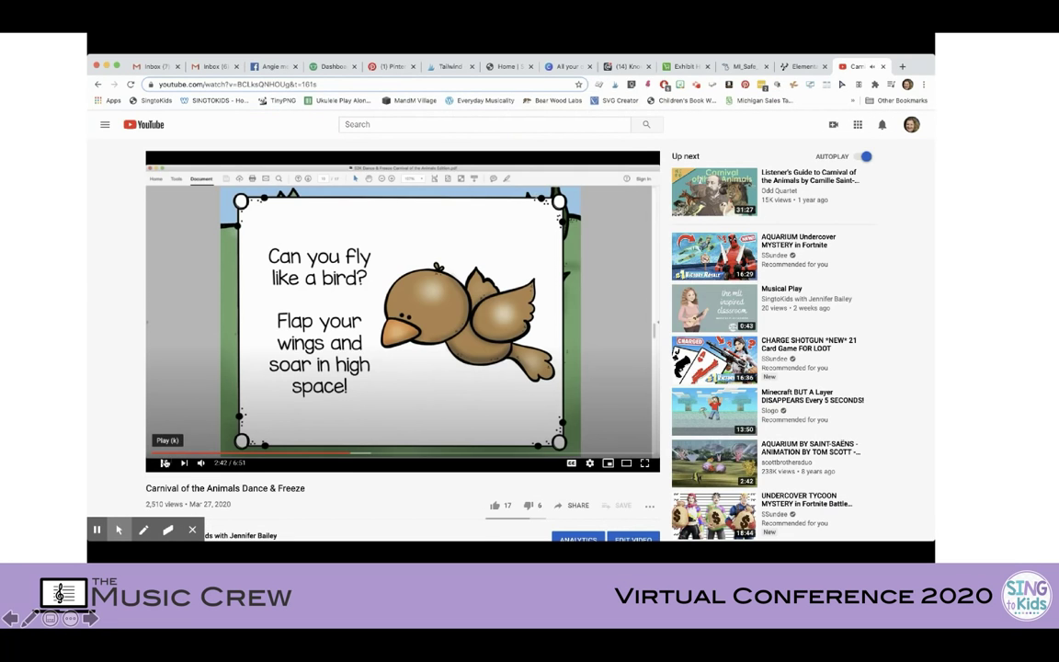
{"action": "left_click", "coordinate": [570, 504]}
{"action": "left_click", "coordinate": [556, 342]}
{"action": "key", "text": "super+c"}
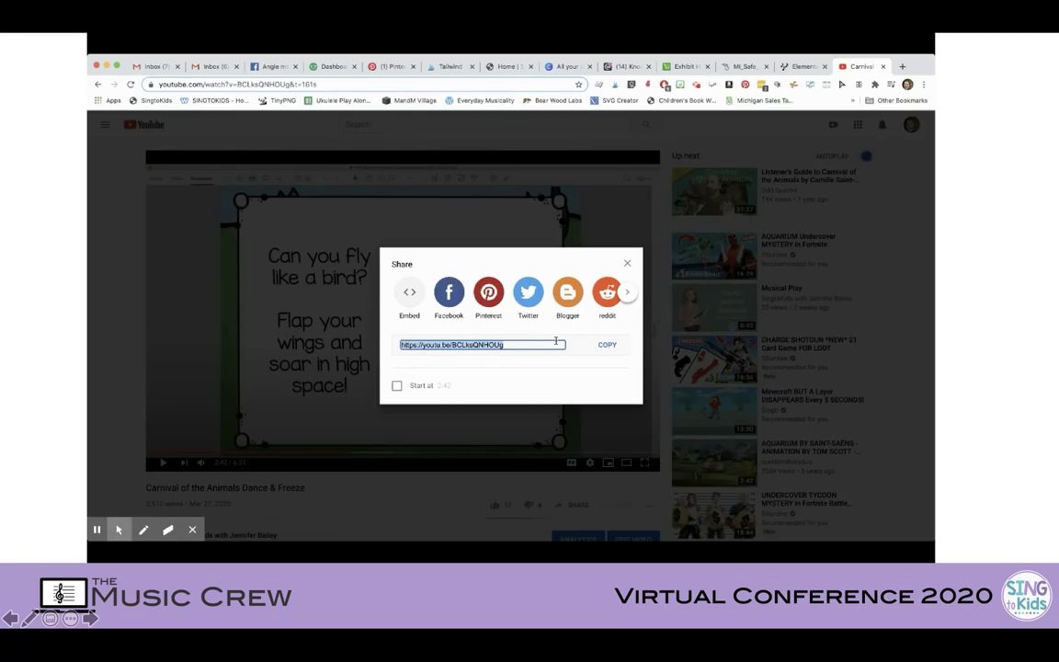
In Padlet, title the Movement Activities post "Dance & Freeze" and add the text "Let's Dance & Freeze to the Carnival of the Animals"
{"action": "left_click", "coordinate": [798, 67]}
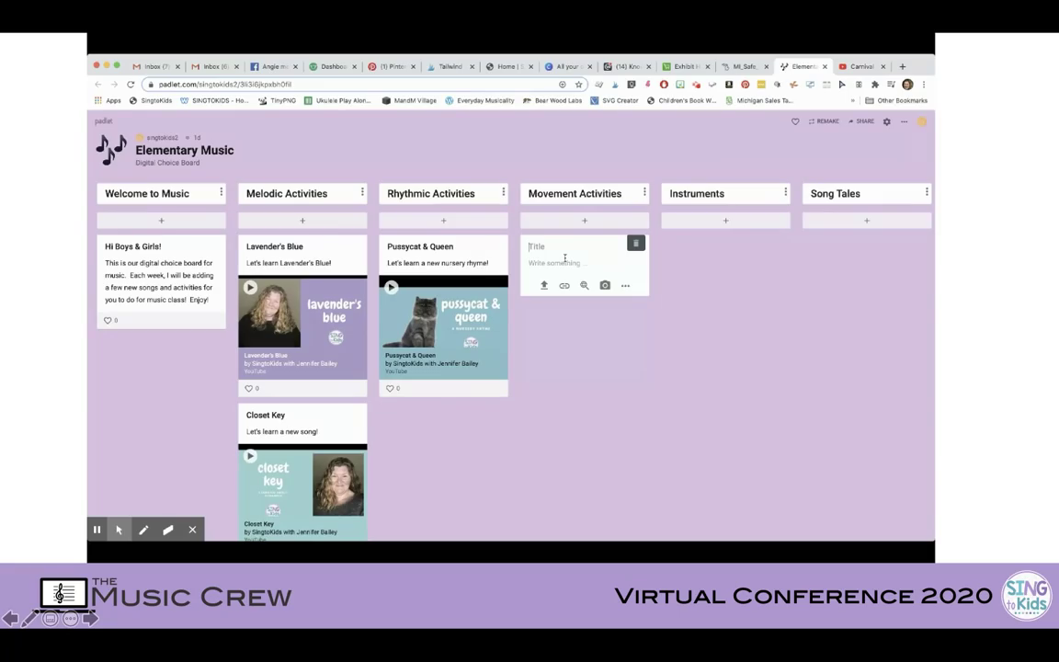
{"action": "type", "text": "Dance & Fre"}
{"action": "left_click", "coordinate": [564, 261]}
{"action": "type", "text": "Let's Dance! Freeze to"}
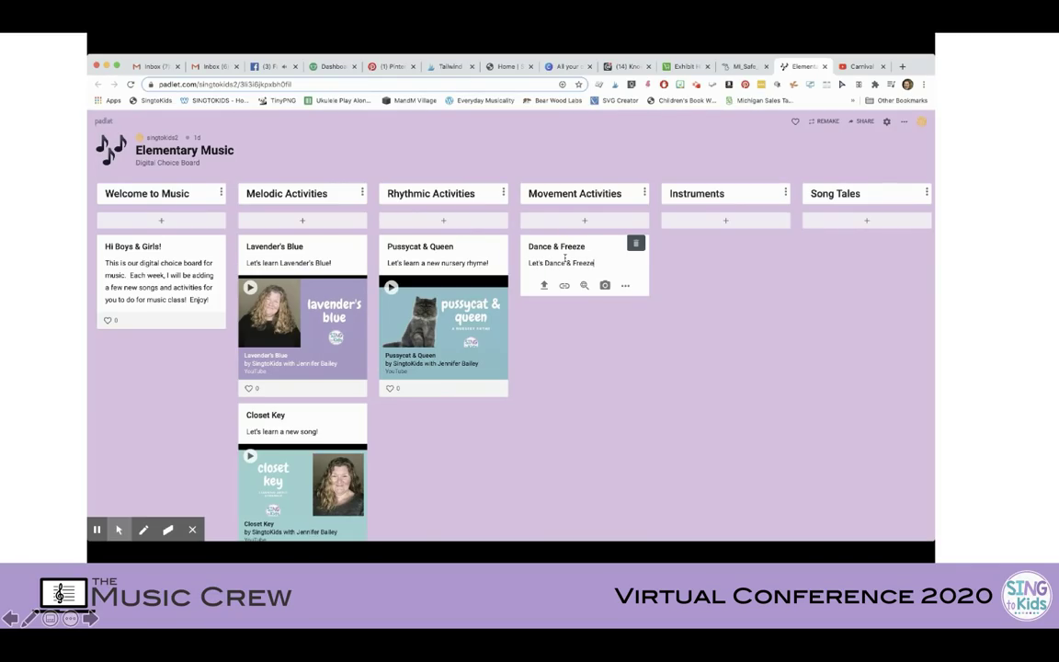
{"action": "type", "text": " the Carnival of the Animals"}
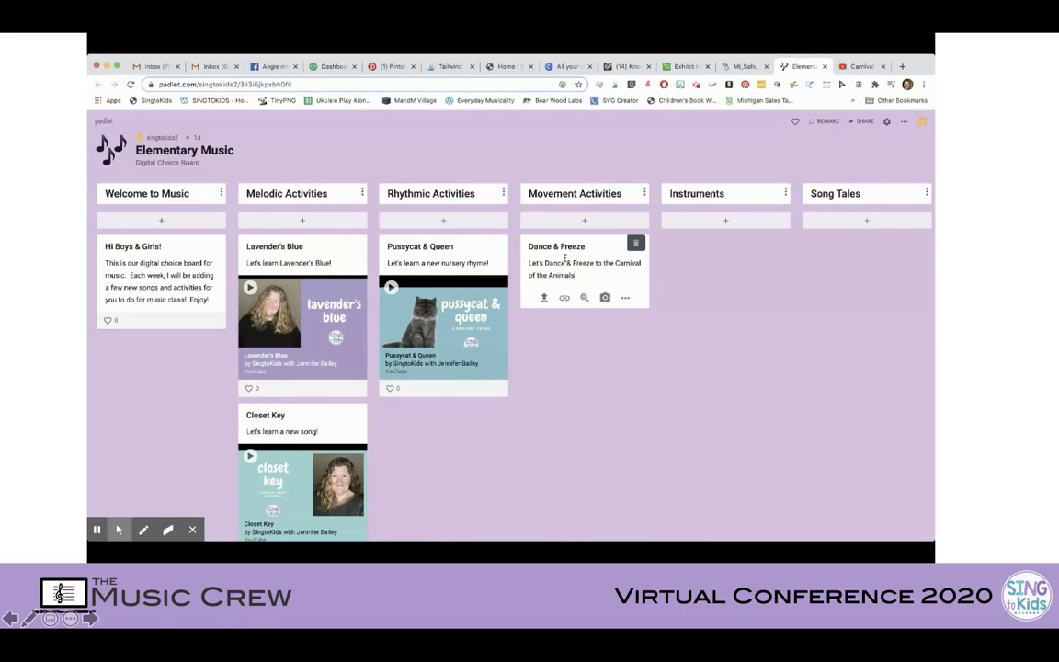
Attach the copied video link to the "Dance & Freeze" post and save it
{"action": "left_click", "coordinate": [565, 303]}
{"action": "key", "text": "super+v"}
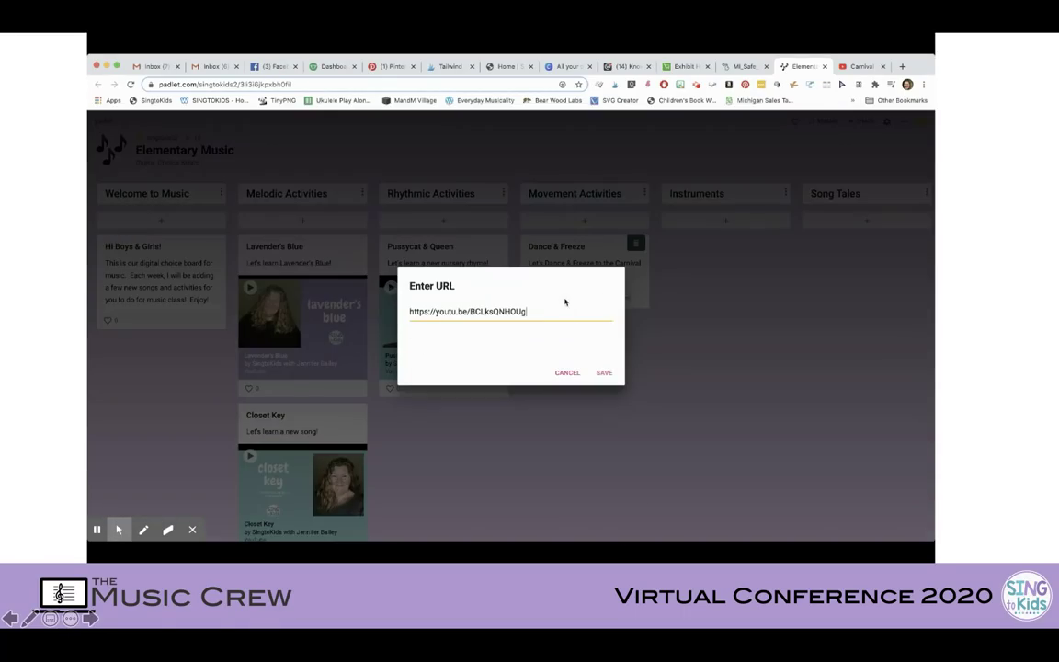
{"action": "left_click", "coordinate": [604, 372]}
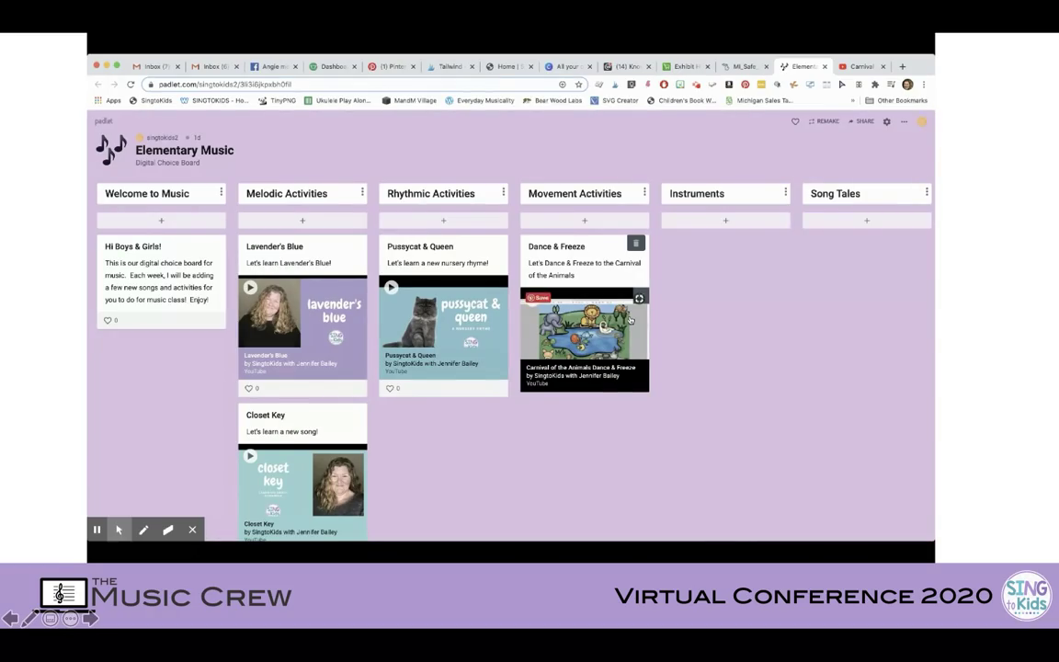
On YouTube, return to the channel's video list, open the "Jennie Jenkins" video and copy its share link
{"action": "left_click", "coordinate": [844, 66]}
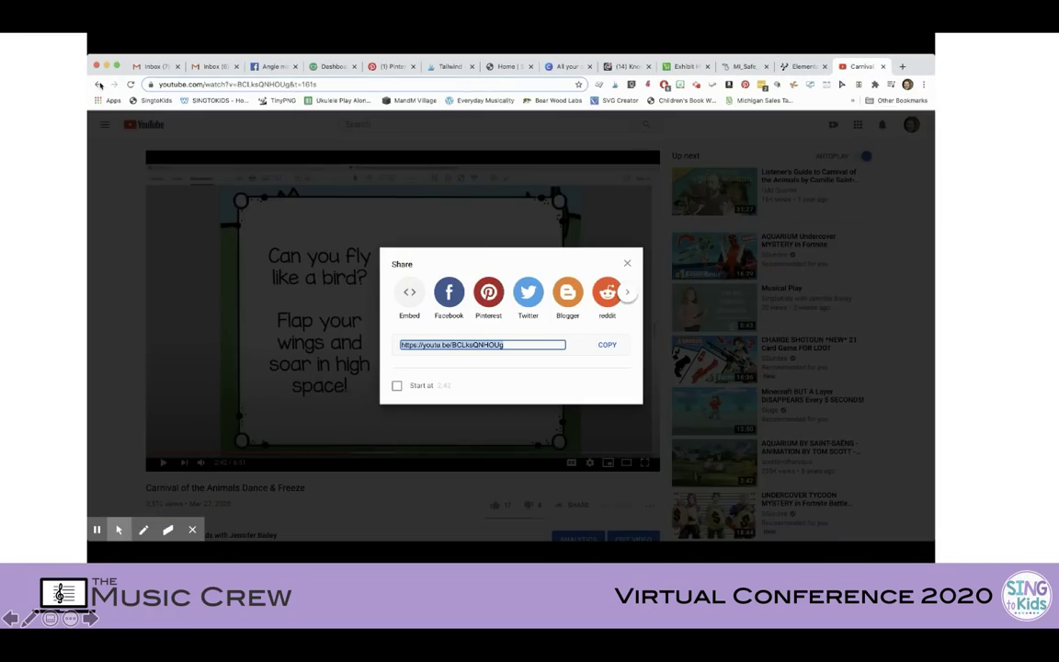
{"action": "left_click", "coordinate": [97, 84]}
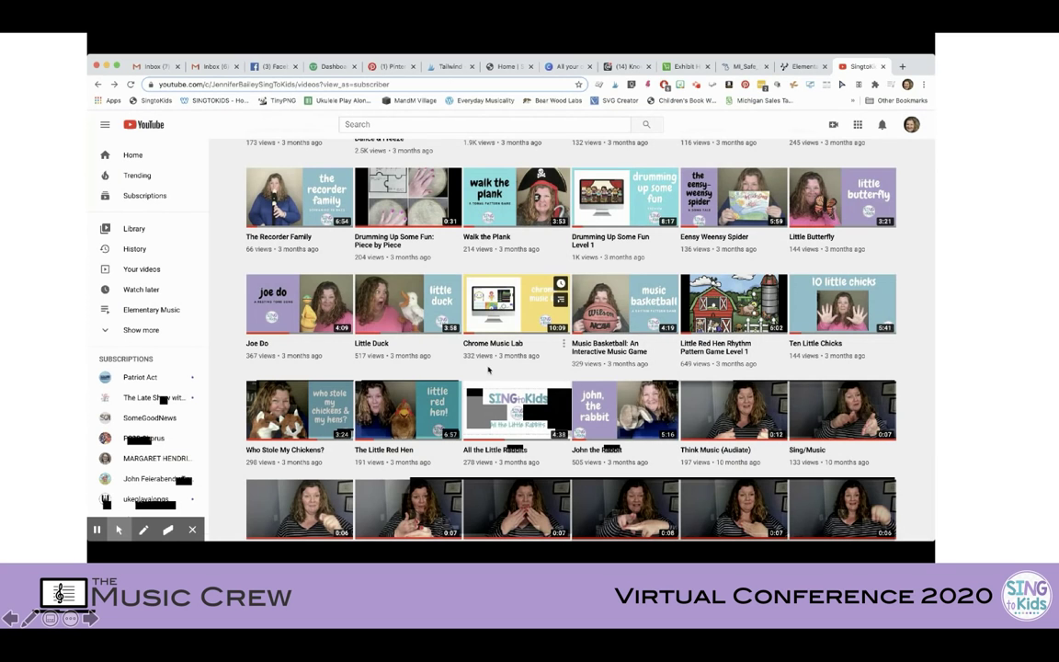
{"action": "scroll", "coordinate": [484, 363], "scroll_direction": "up", "scroll_amount": 2}
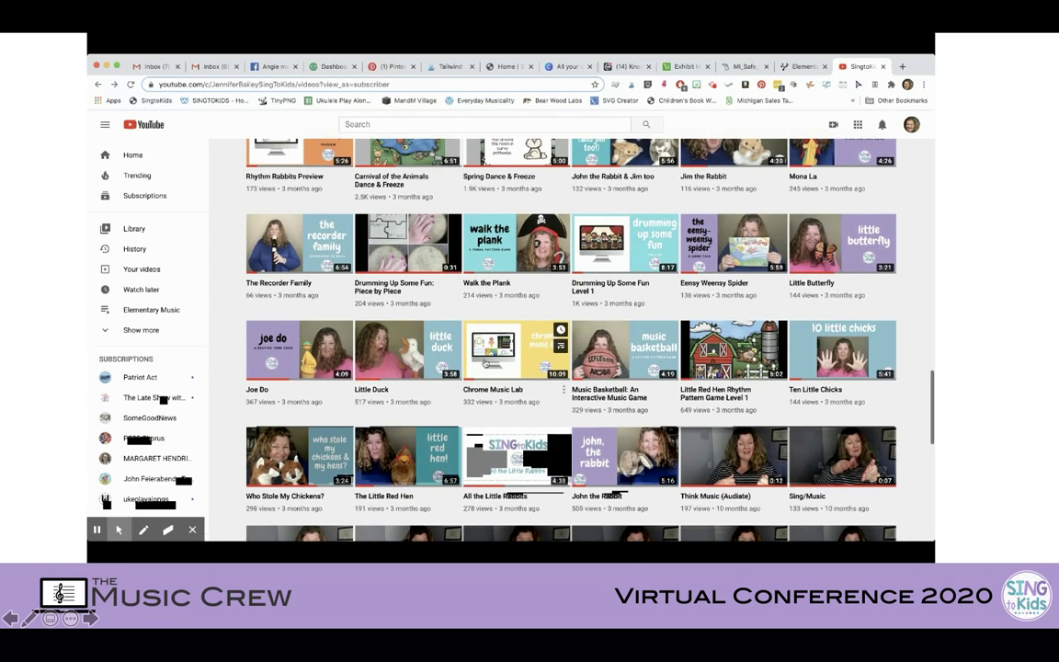
{"action": "scroll", "coordinate": [484, 364], "scroll_direction": "up", "scroll_amount": 4}
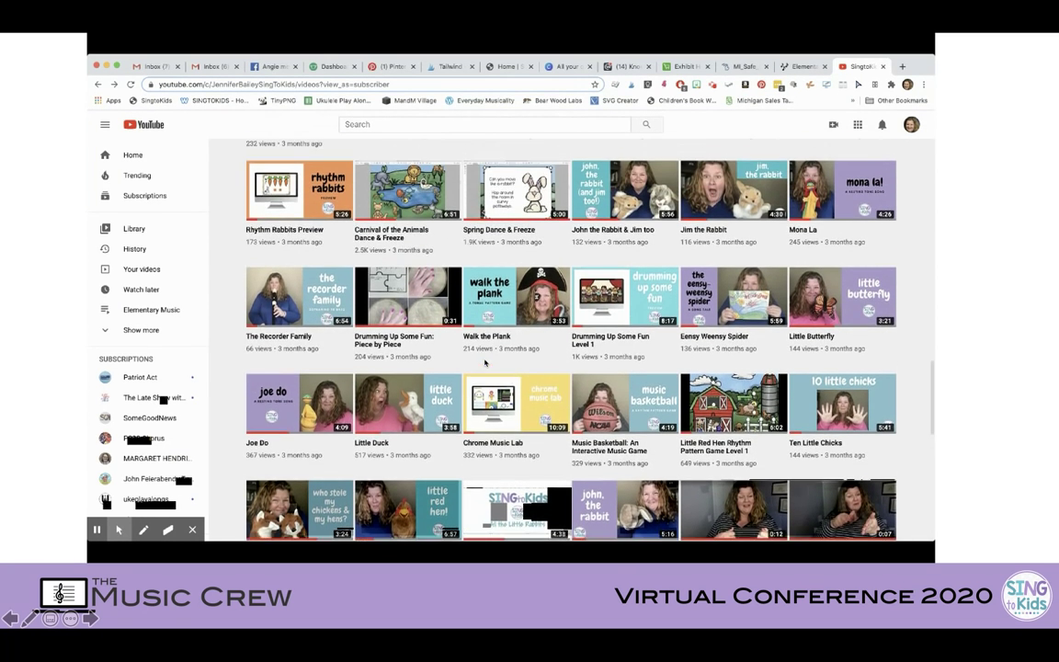
{"action": "scroll", "coordinate": [484, 364], "scroll_direction": "up", "scroll_amount": 7}
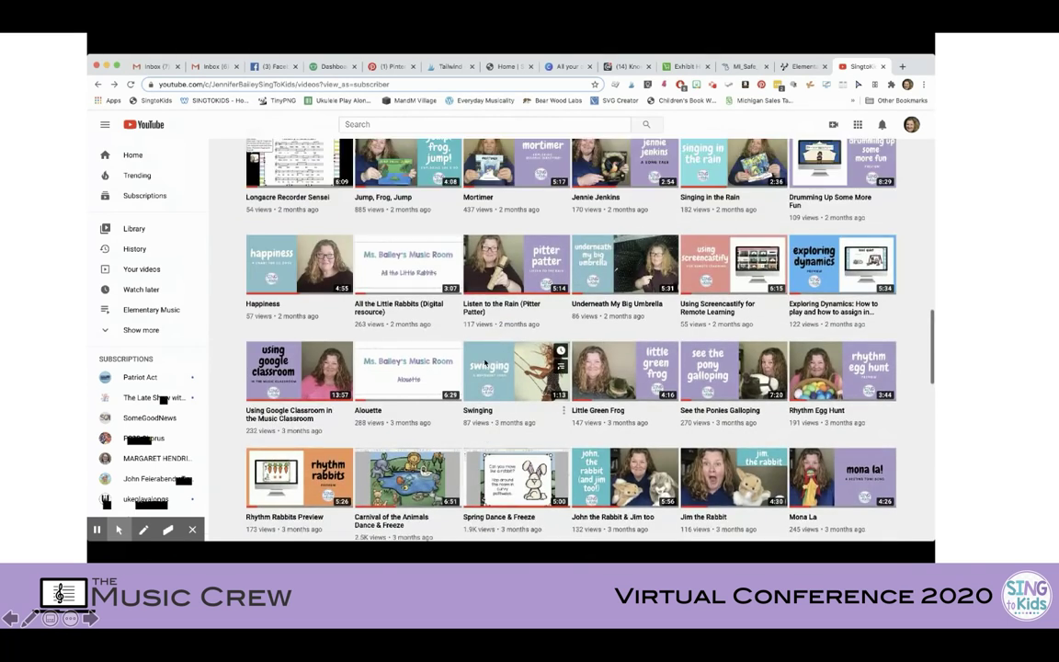
{"action": "scroll", "coordinate": [484, 363], "scroll_direction": "up", "scroll_amount": 4}
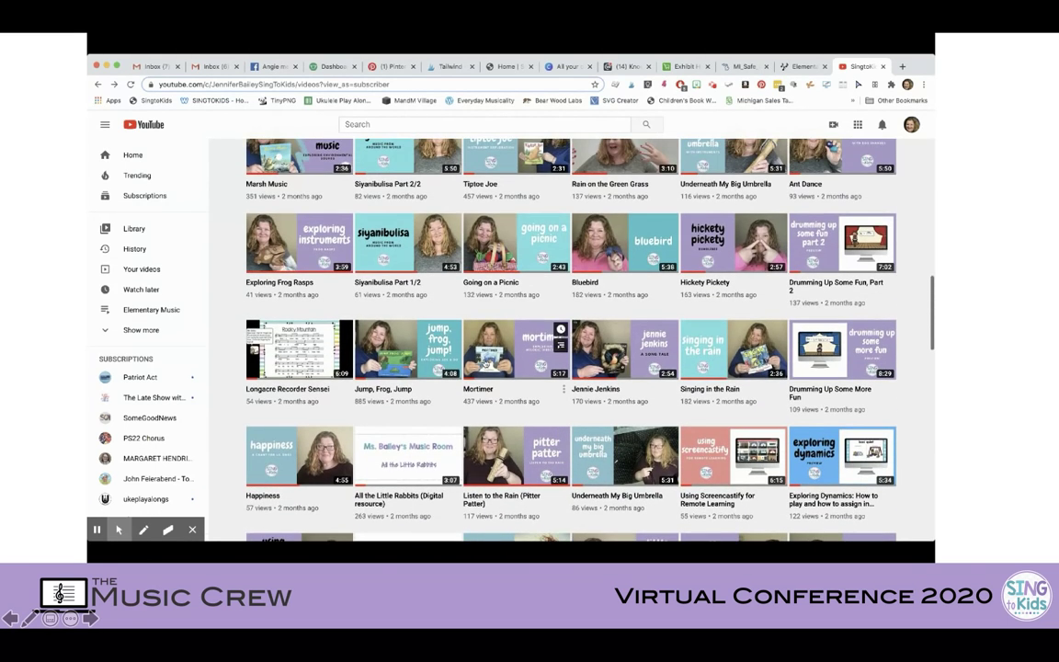
{"action": "left_click", "coordinate": [632, 389]}
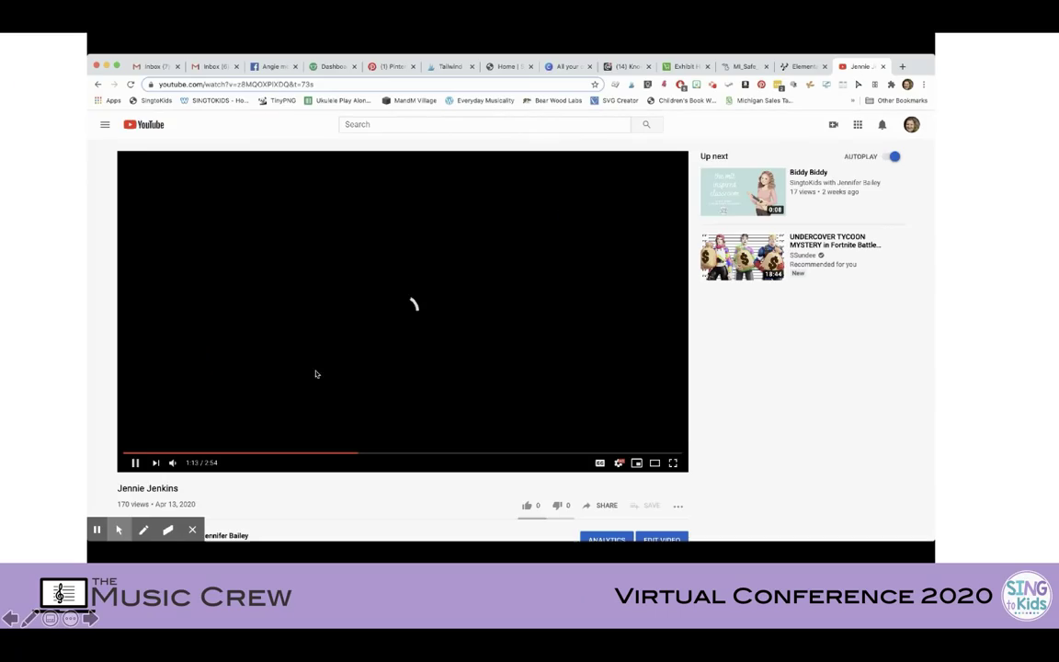
{"action": "left_click", "coordinate": [602, 505]}
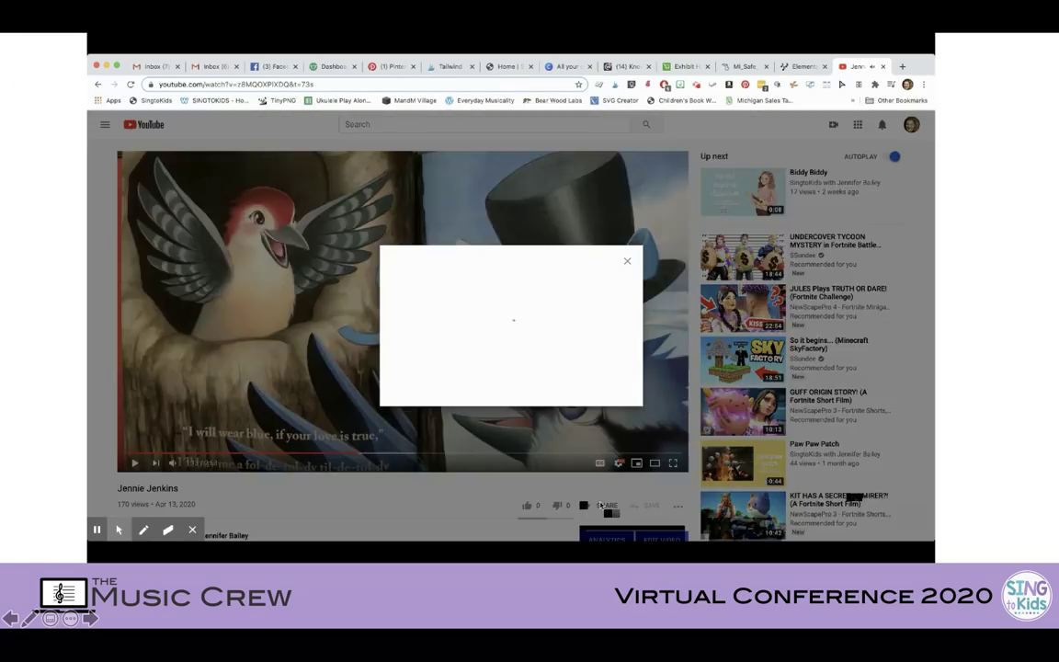
{"action": "left_click", "coordinate": [512, 342]}
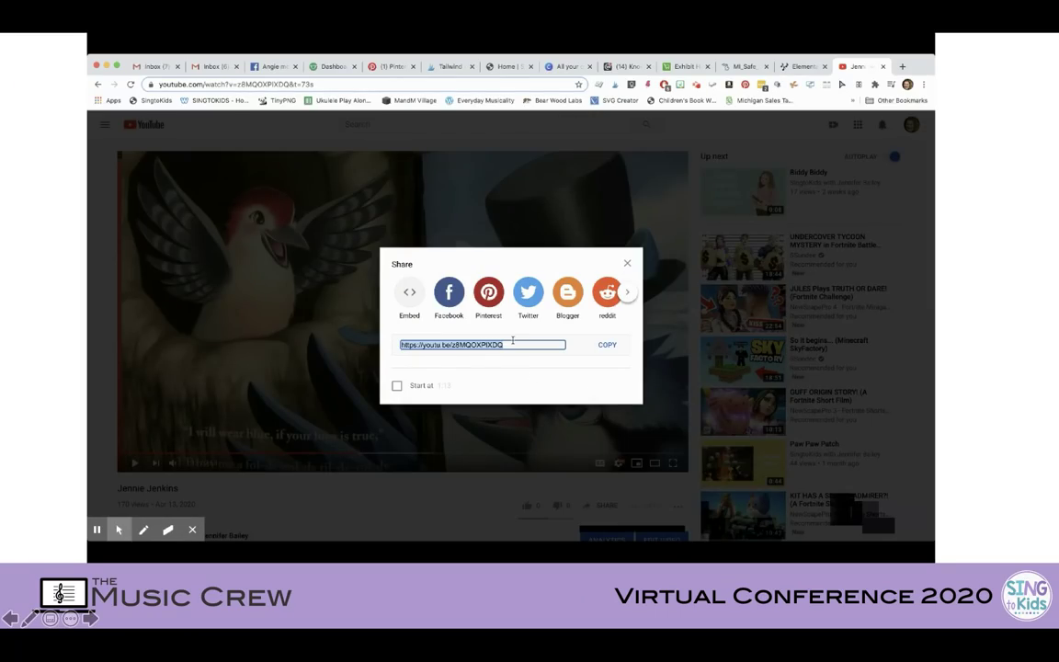
In Padlet, add a Song Tales post titled "Jennie Jenkins" with the text "Here's a new song tale for you!"
{"action": "left_click", "coordinate": [798, 66]}
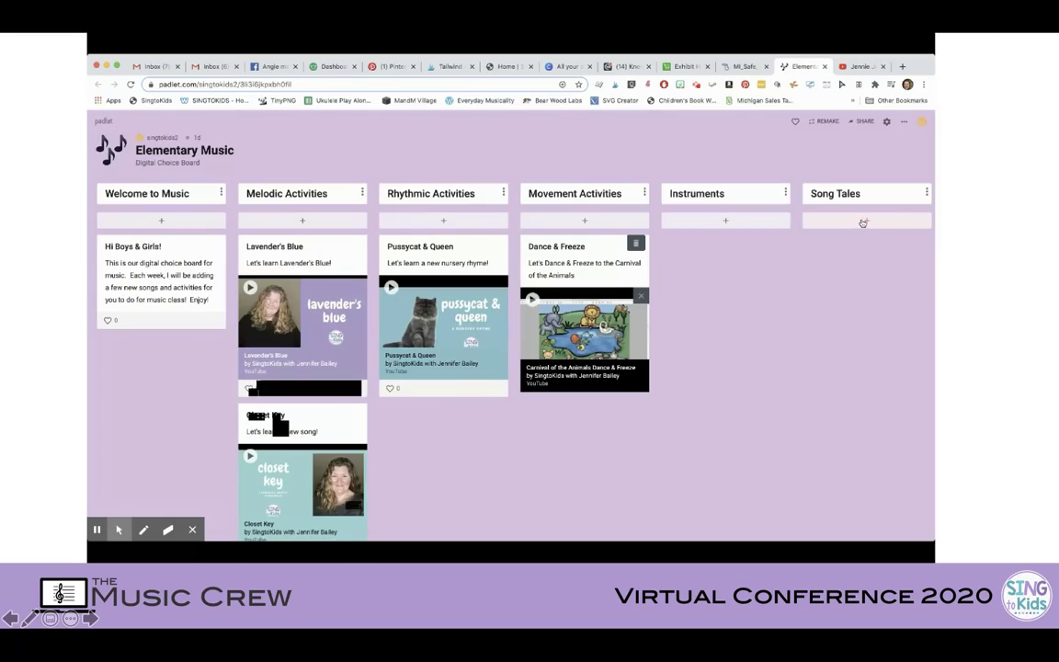
{"action": "left_click", "coordinate": [860, 221]}
{"action": "type", "text": "Jennie"}
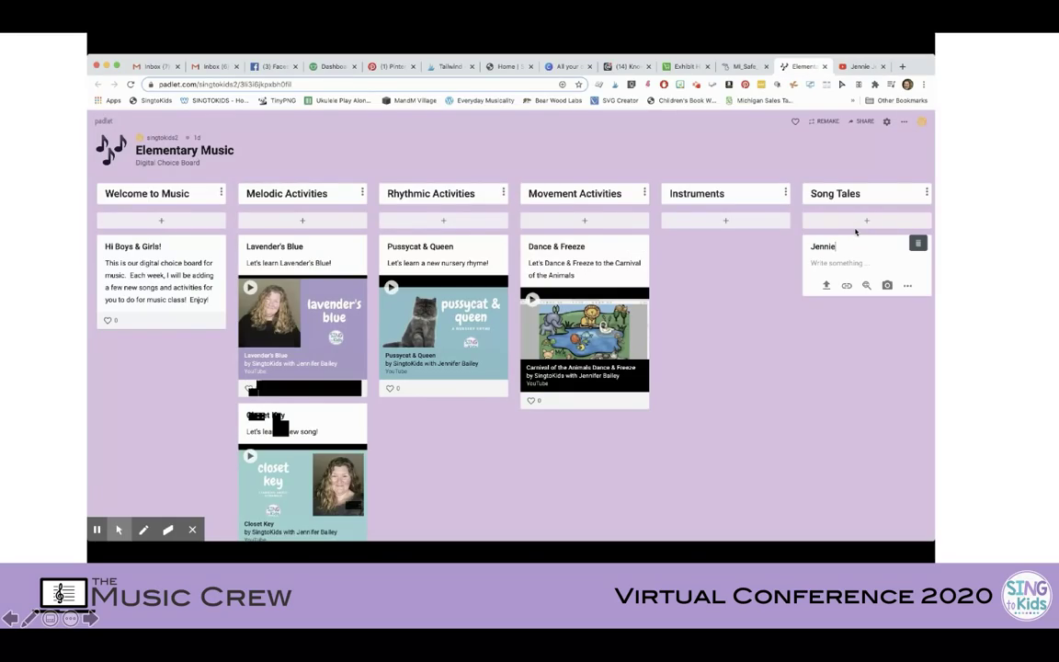
{"action": "type", "text": " Jenkins"}
{"action": "key", "text": "Return"}
{"action": "type", "text": "Here's a new song tale for you!"}
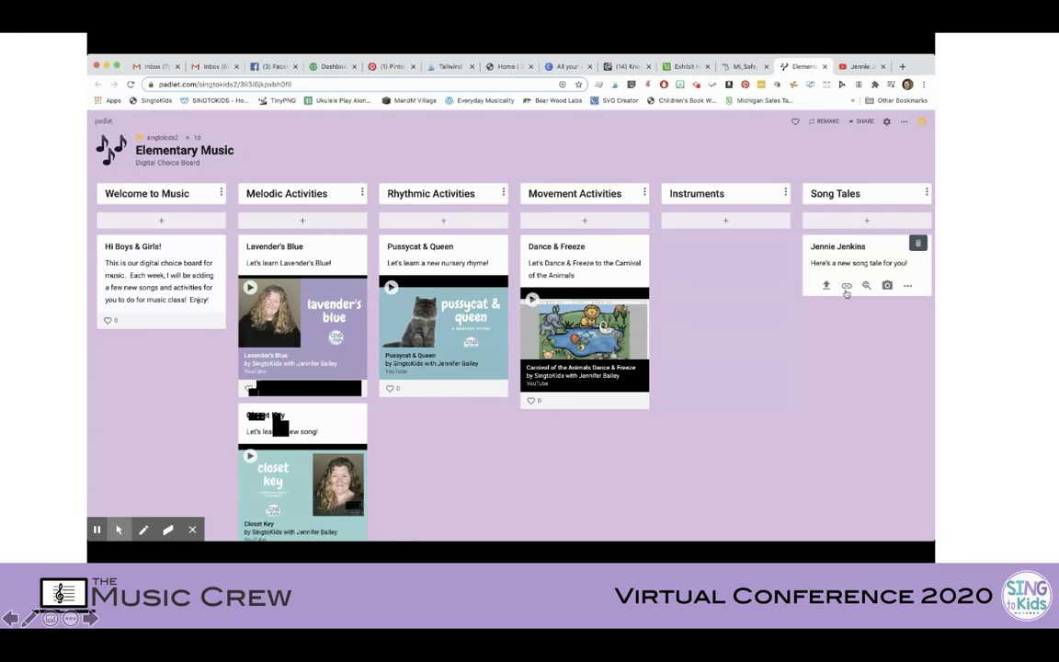
{"action": "left_click", "coordinate": [847, 286]}
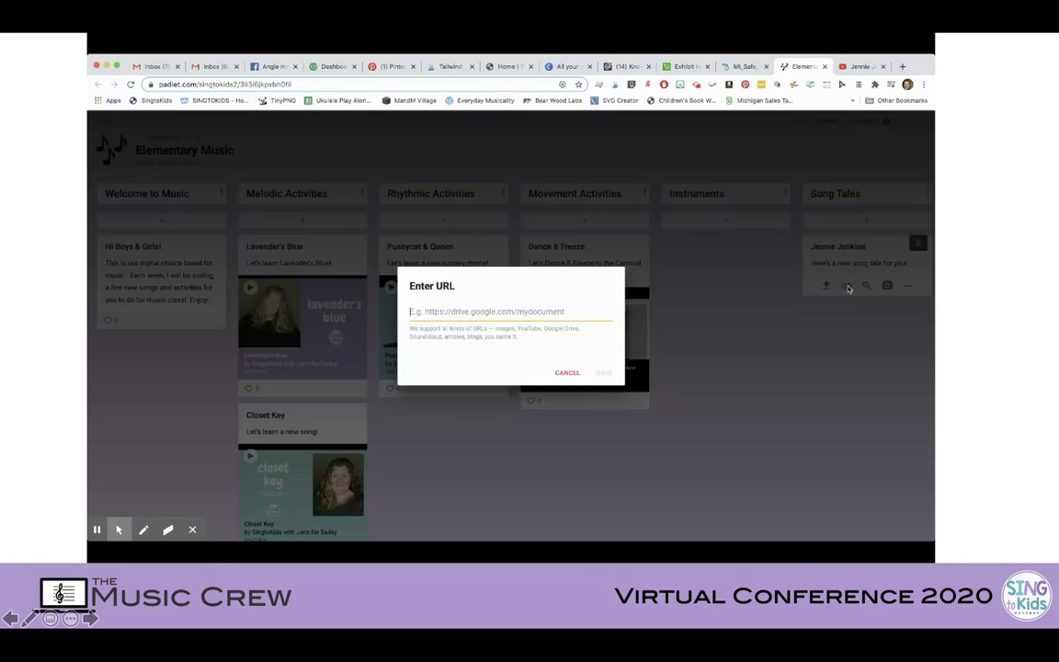
{"action": "key", "text": "super+v"}
{"action": "left_click", "coordinate": [604, 372]}
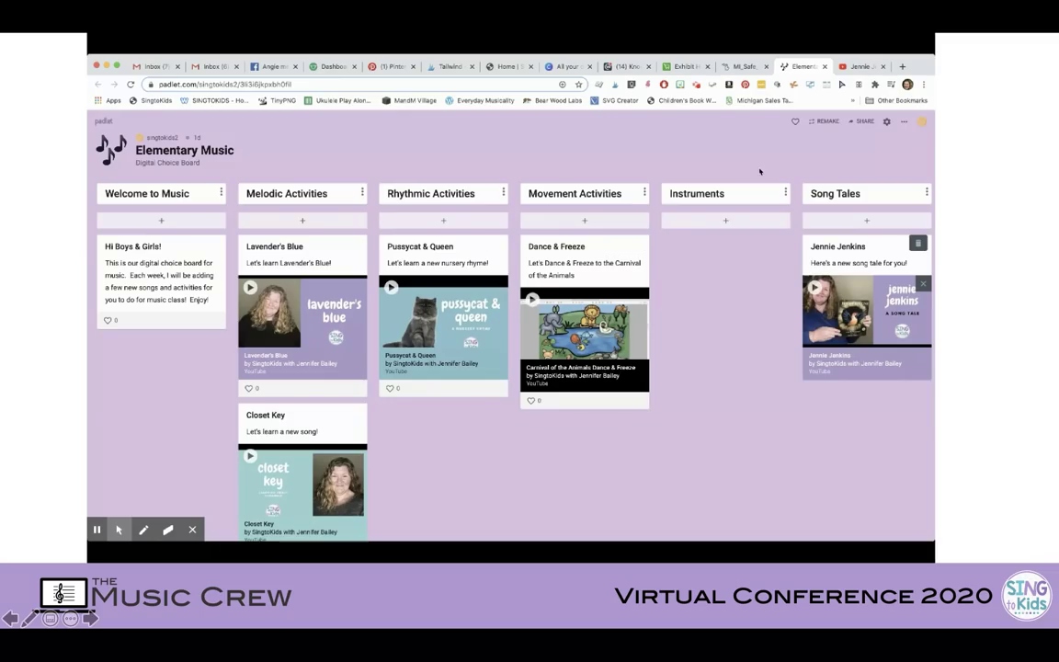
On YouTube, search for "cello wars piano guys" and open the ThePianoGuys channel
{"action": "left_click", "coordinate": [860, 67]}
{"action": "left_click", "coordinate": [433, 144]}
{"action": "left_click", "coordinate": [427, 124]}
{"action": "type", "text": "cello wars"}
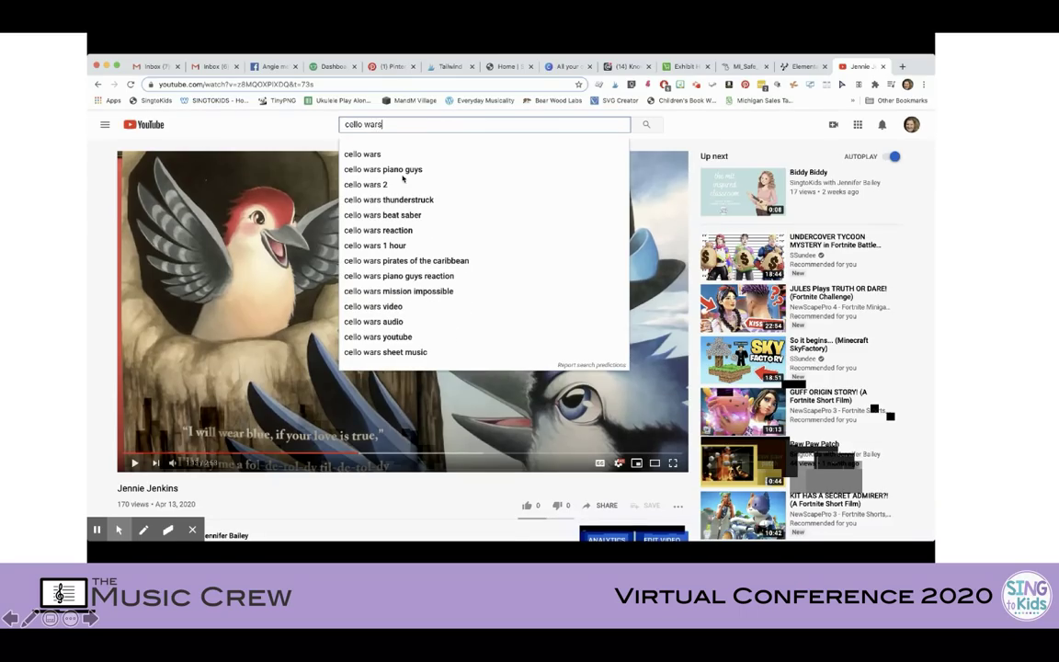
{"action": "left_click", "coordinate": [384, 170]}
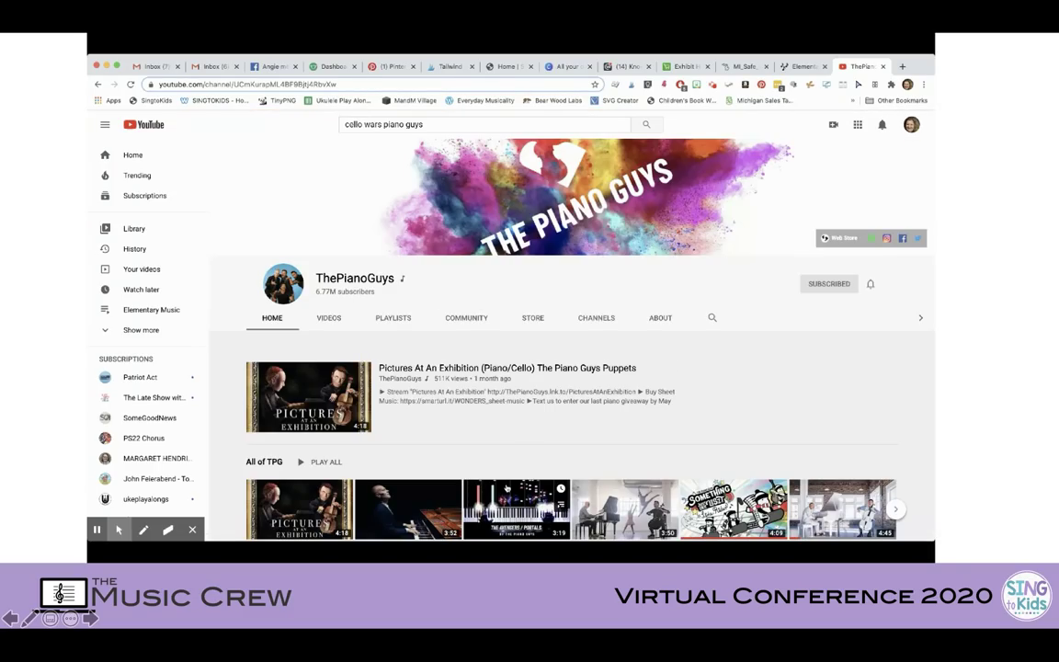
Search within the ThePianoGuys channel for "cello wars" and open the "Cello Wars (Star Wars Parody) Lightsaber Duel" video
{"action": "scroll", "coordinate": [506, 473], "scroll_direction": "down", "scroll_amount": 3}
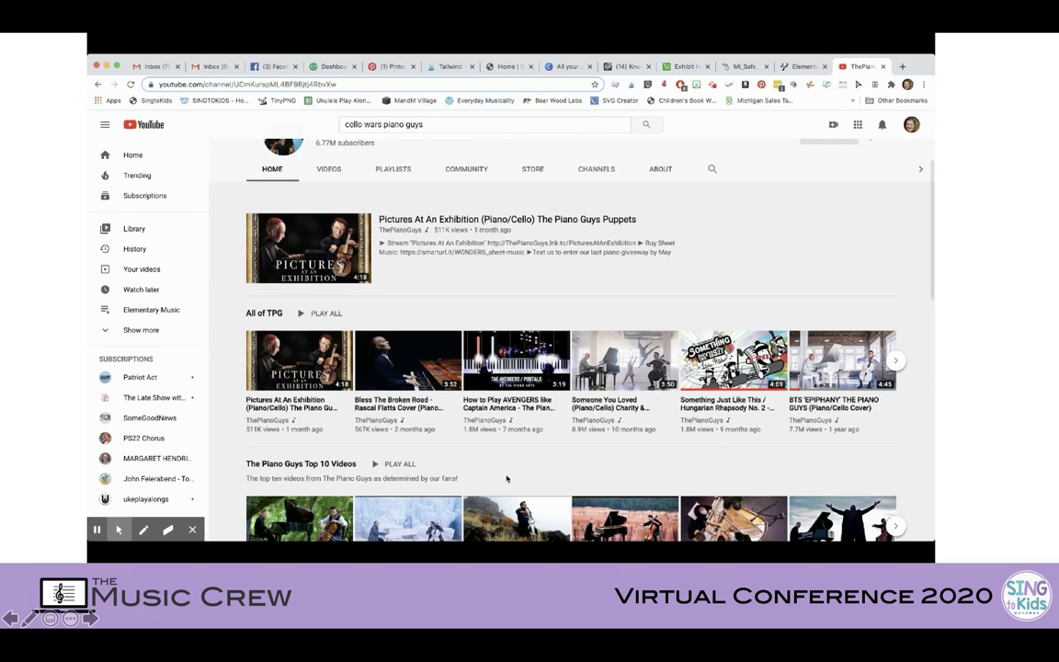
{"action": "scroll", "coordinate": [239, 246], "scroll_direction": "down", "scroll_amount": 4}
{"action": "scroll", "coordinate": [715, 309], "scroll_direction": "up", "scroll_amount": 7}
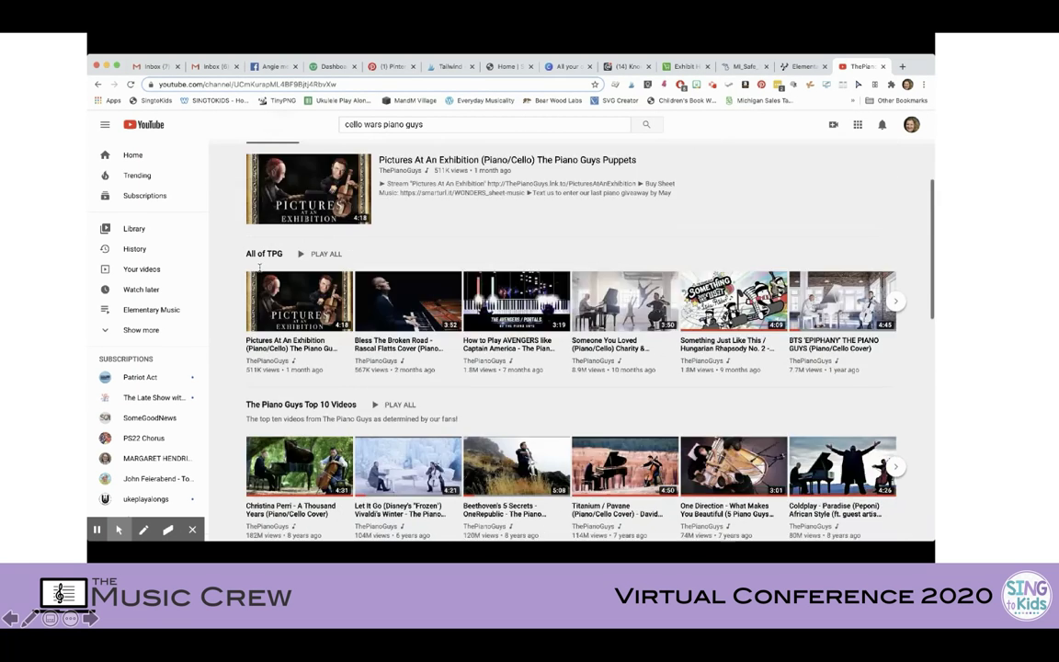
{"action": "left_click", "coordinate": [712, 317]}
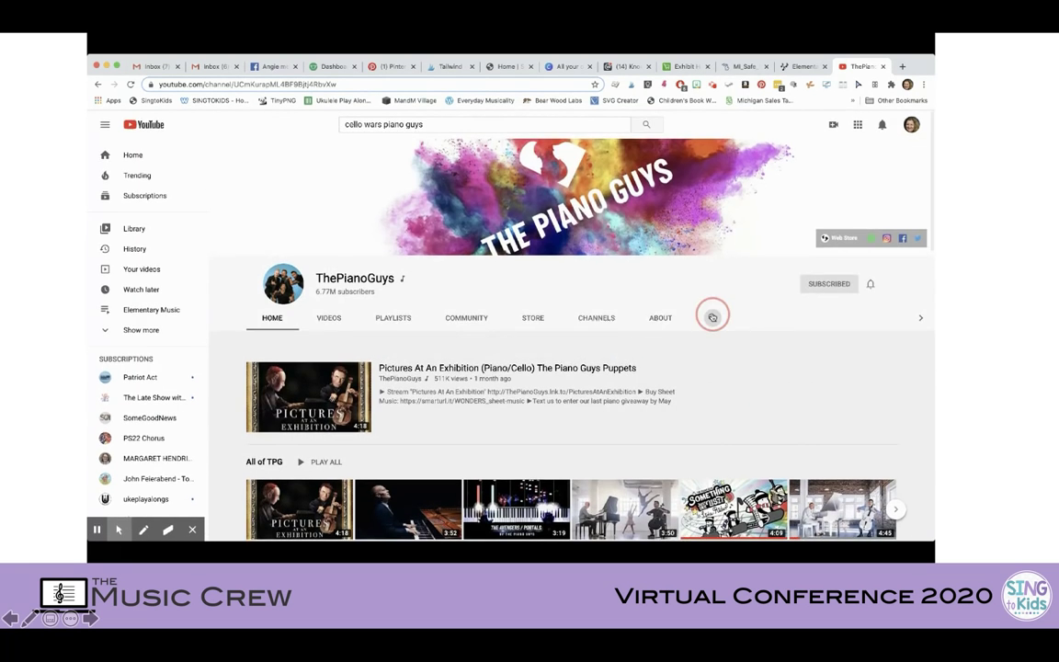
{"action": "type", "text": "cello wars"}
{"action": "key", "text": "Return"}
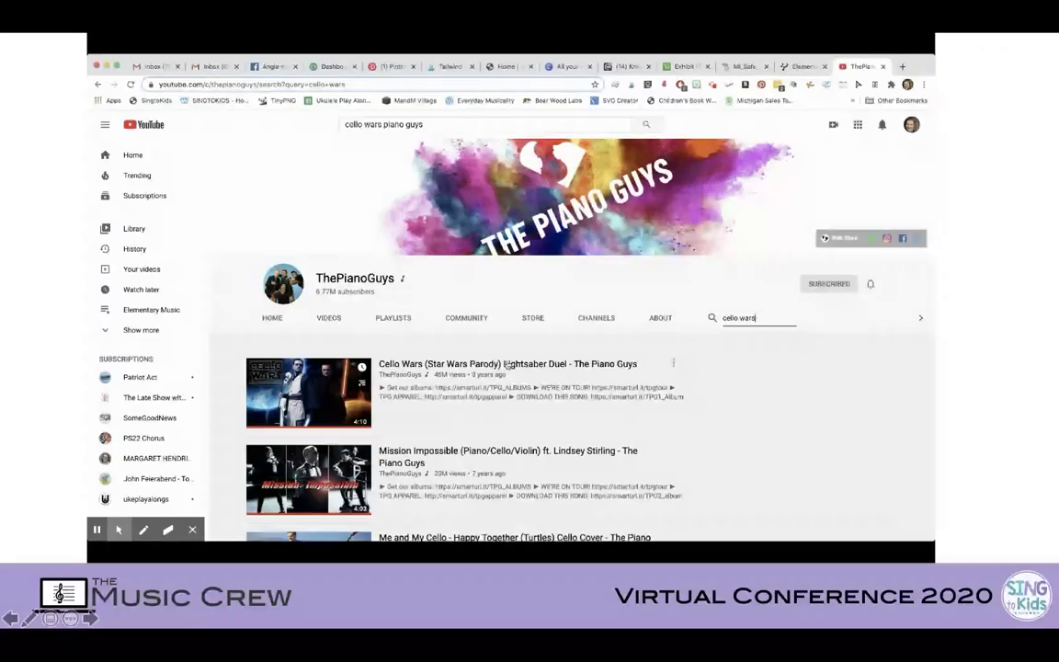
{"action": "left_click", "coordinate": [506, 363]}
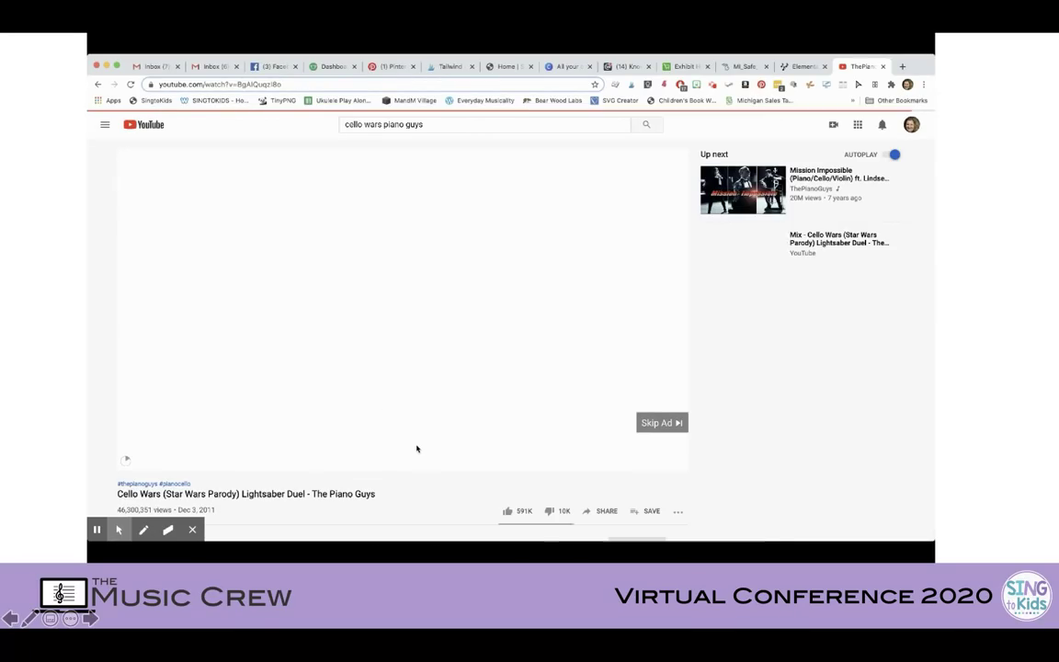
Skip the ad, copy the share link of the Cello Wars video and close the sharing dialog
{"action": "left_click", "coordinate": [679, 422]}
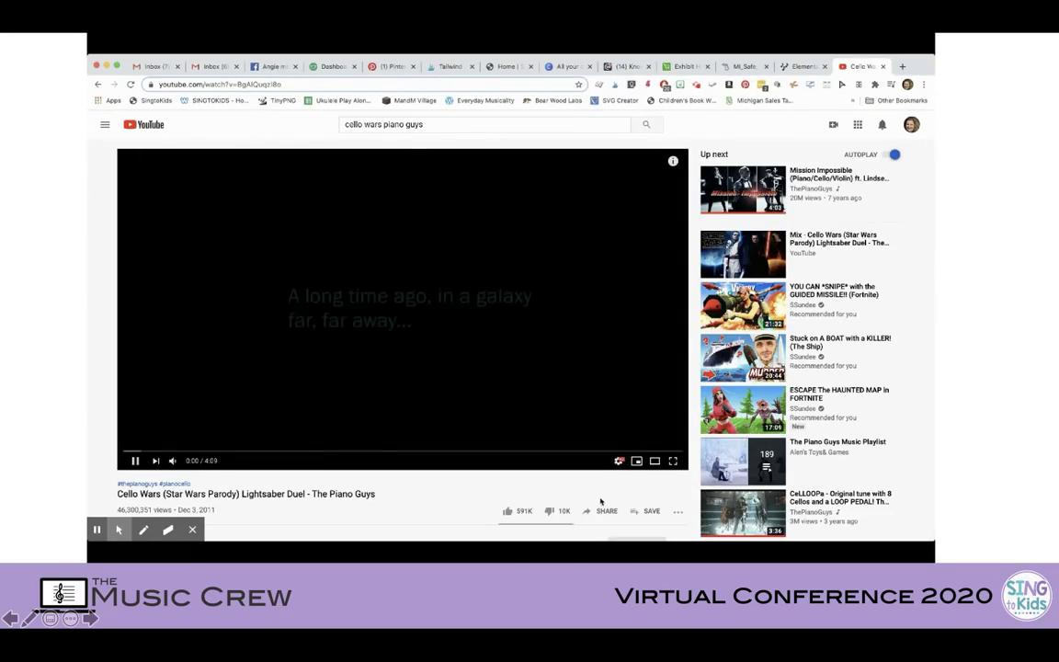
{"action": "left_click", "coordinate": [607, 510]}
{"action": "left_click", "coordinate": [606, 344]}
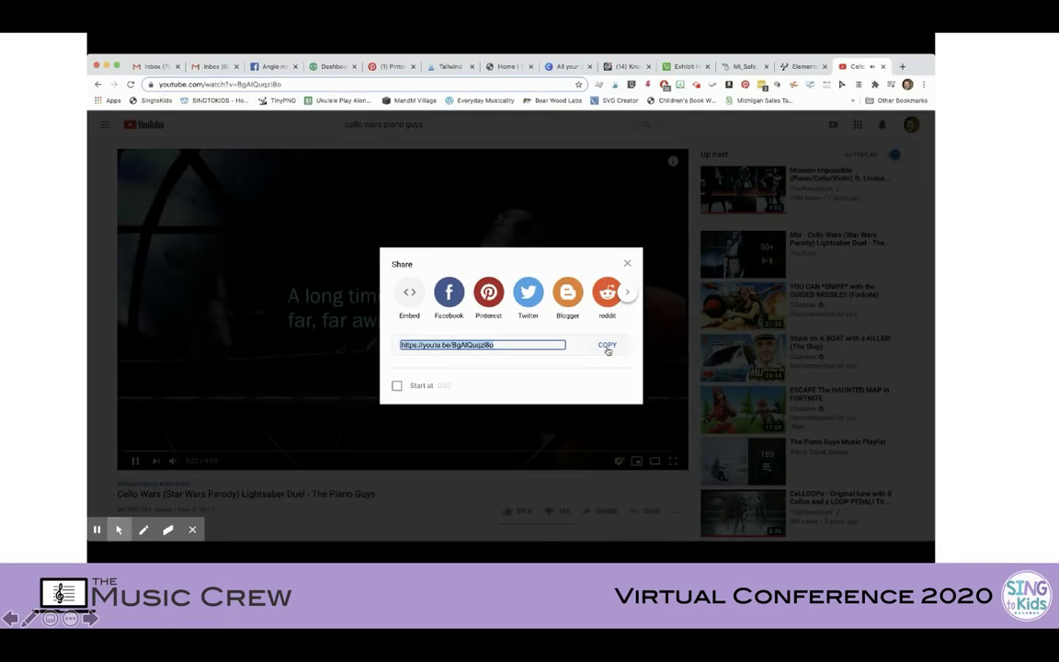
{"action": "left_click", "coordinate": [166, 397]}
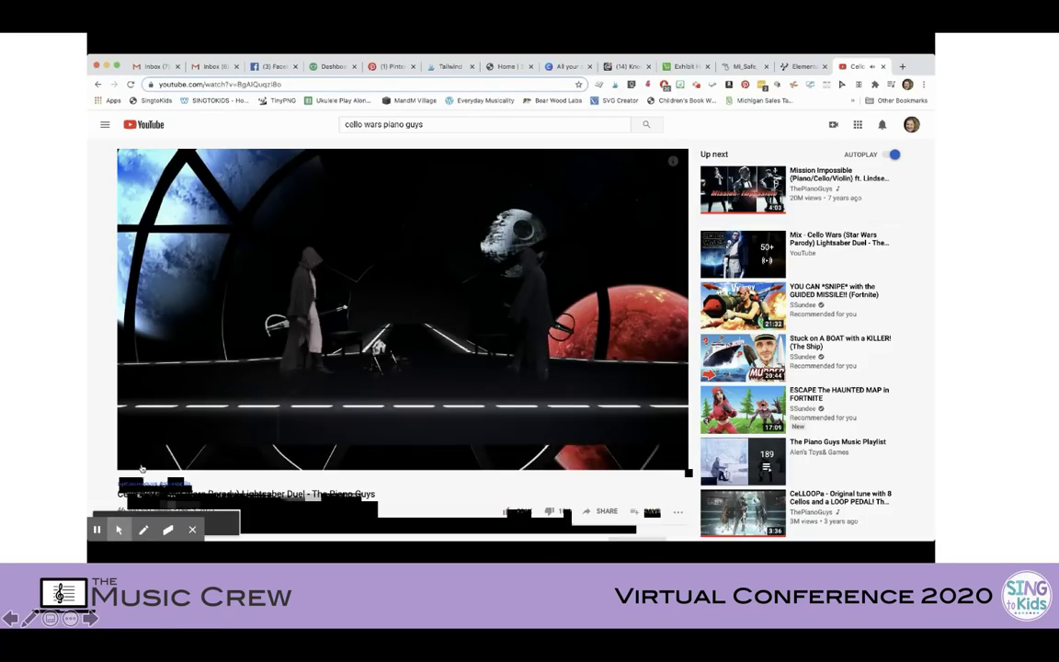
In Padlet, add a post titled "Cello Wars" under Instruments and attach the copied video link to it
{"action": "left_click", "coordinate": [799, 67]}
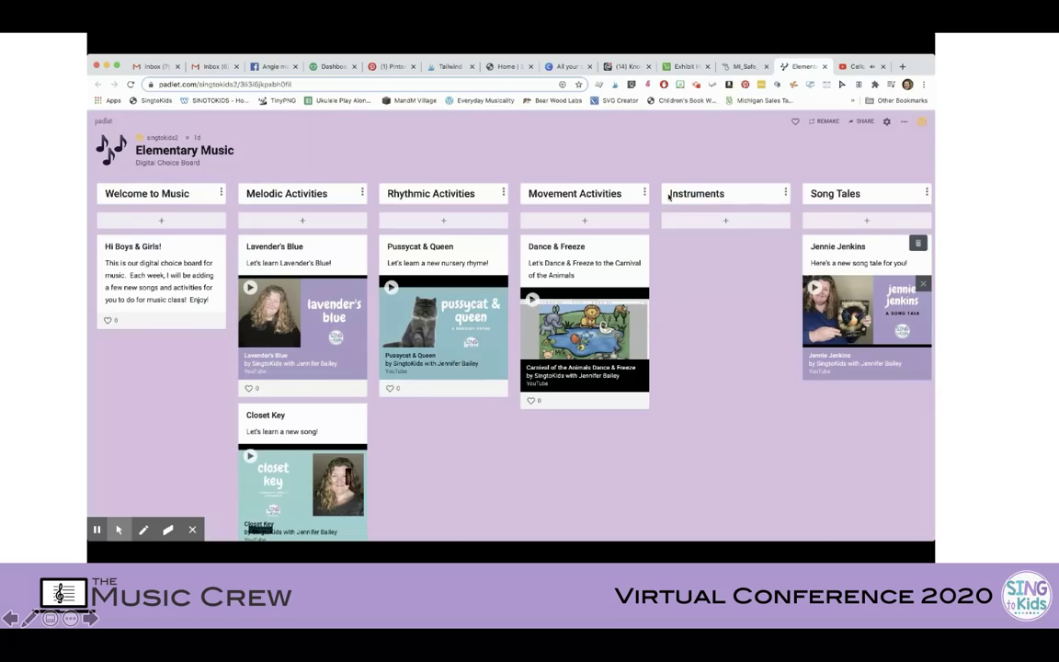
{"action": "left_click", "coordinate": [692, 225]}
{"action": "type", "text": "Cello Wars"}
{"action": "key", "text": "Tab"}
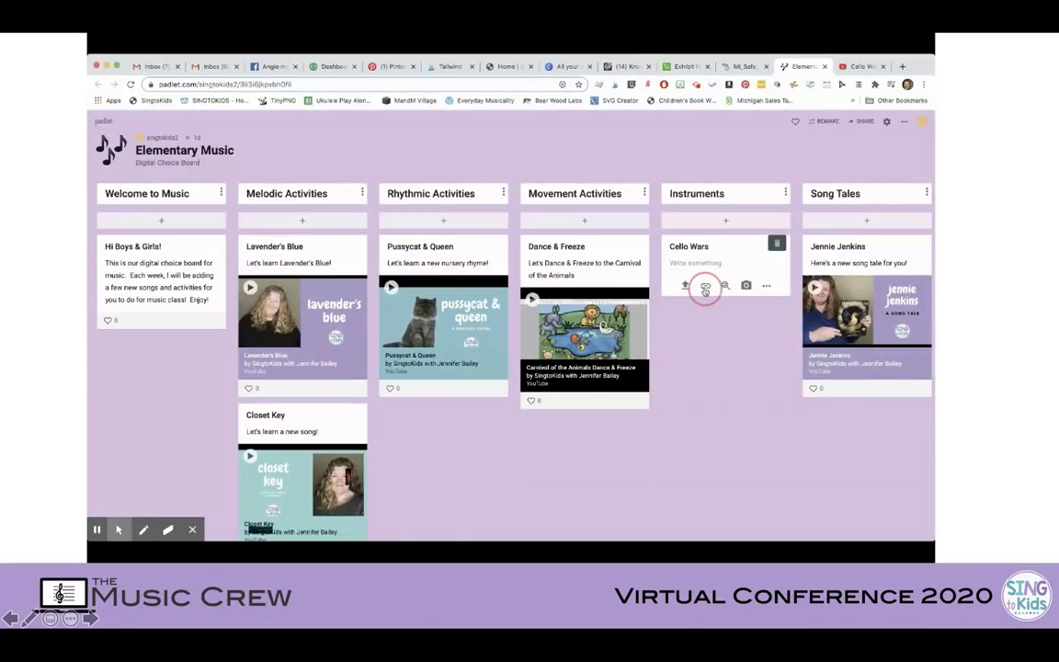
{"action": "left_click", "coordinate": [705, 285]}
{"action": "key", "text": "super+v"}
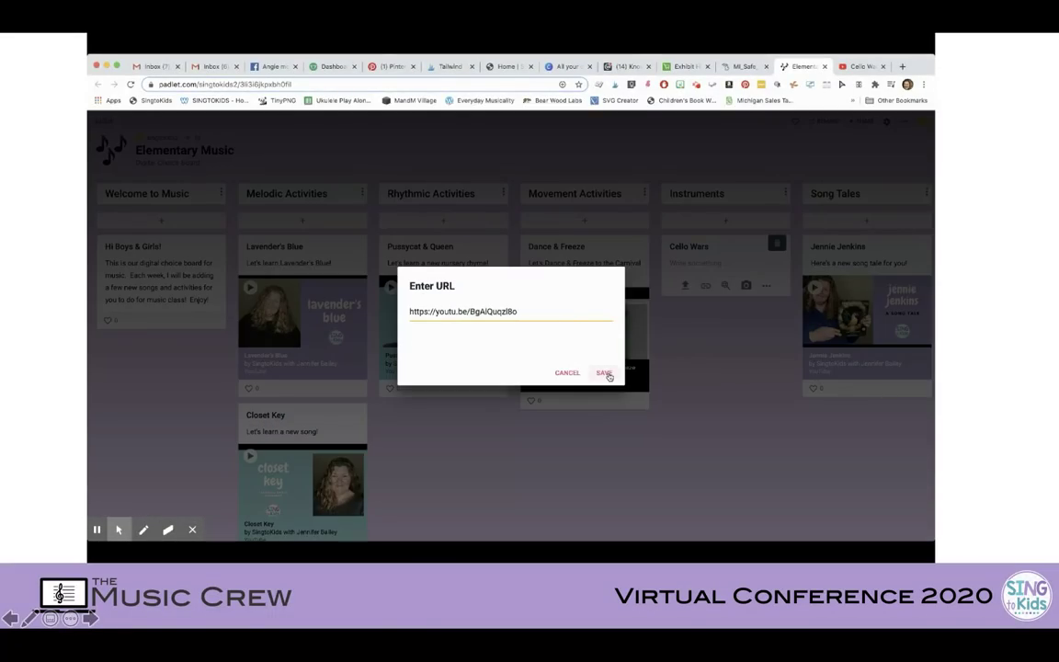
{"action": "left_click", "coordinate": [604, 372]}
Add the text "How many instruments can you identify in this video" to the "Cello Wars" post
{"action": "left_click", "coordinate": [696, 263]}
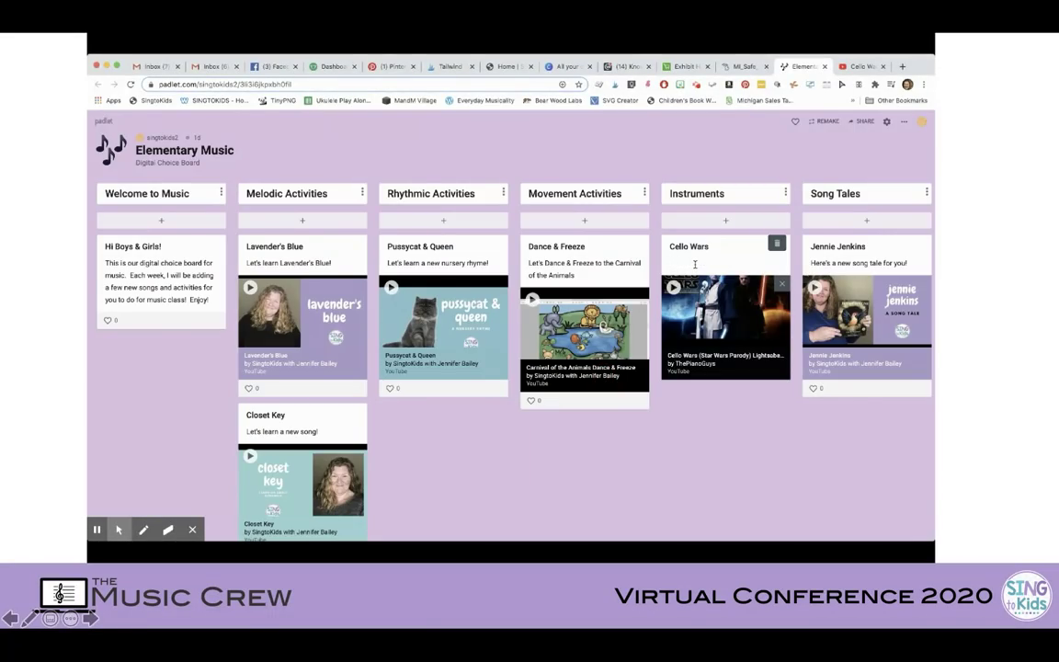
{"action": "type", "text": "w many instruments can you identify"}
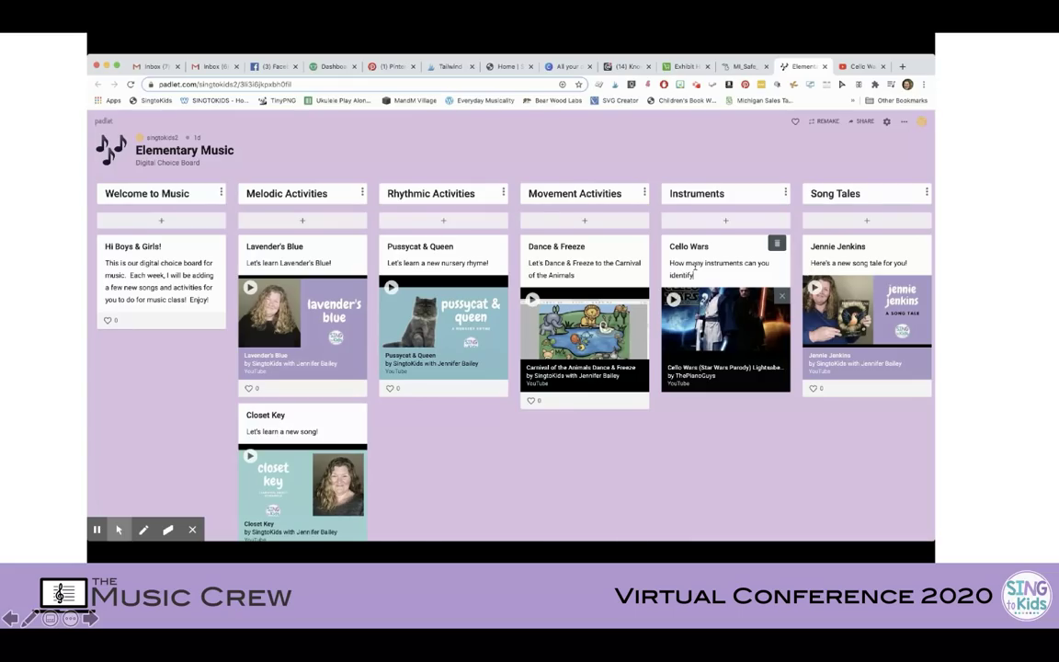
{"action": "type", "text": " in this video"}
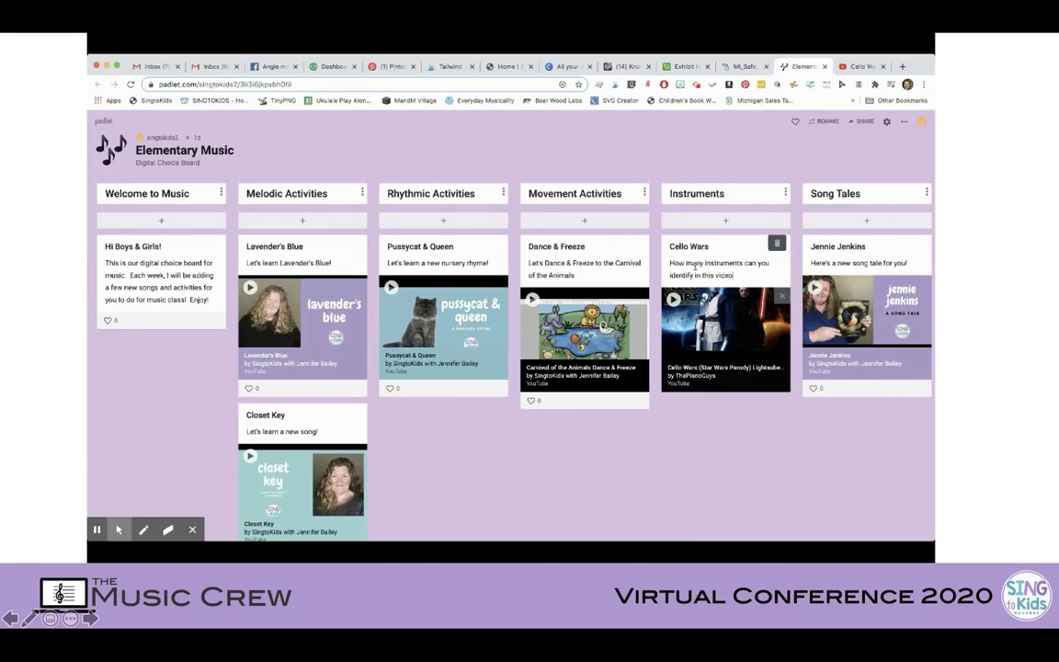